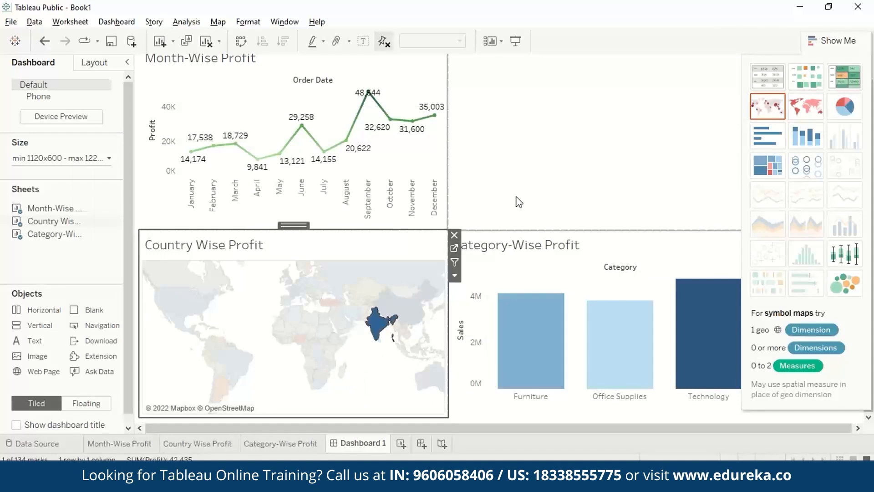
# Review the Month-Wise Profit worksheet and preview the workbook's other finished sheets
pyautogui.click(143, 447)
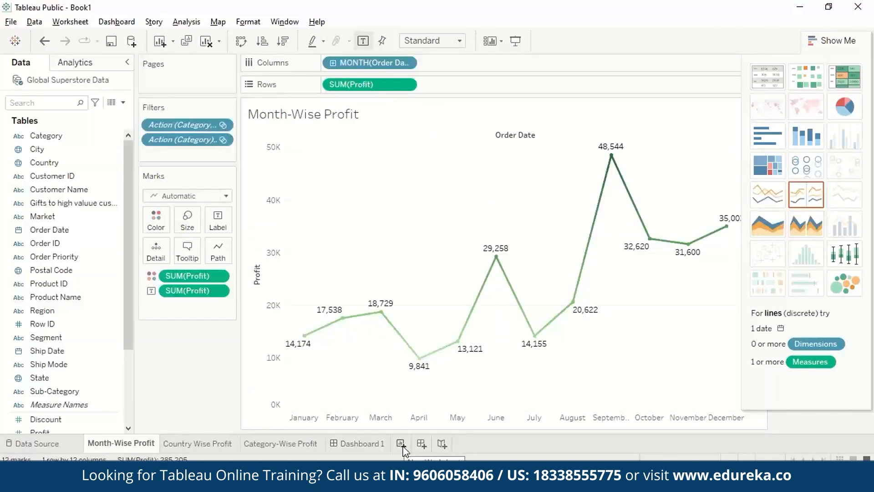
pyautogui.click(401, 444)
pyautogui.hotkey('ctrl', 'z')
pyautogui.moveTo(271, 455)
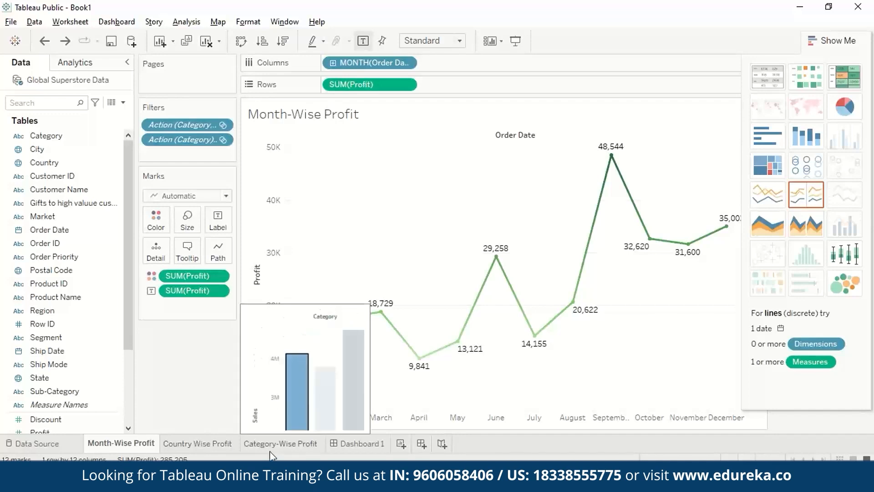
pyautogui.moveTo(230, 452)
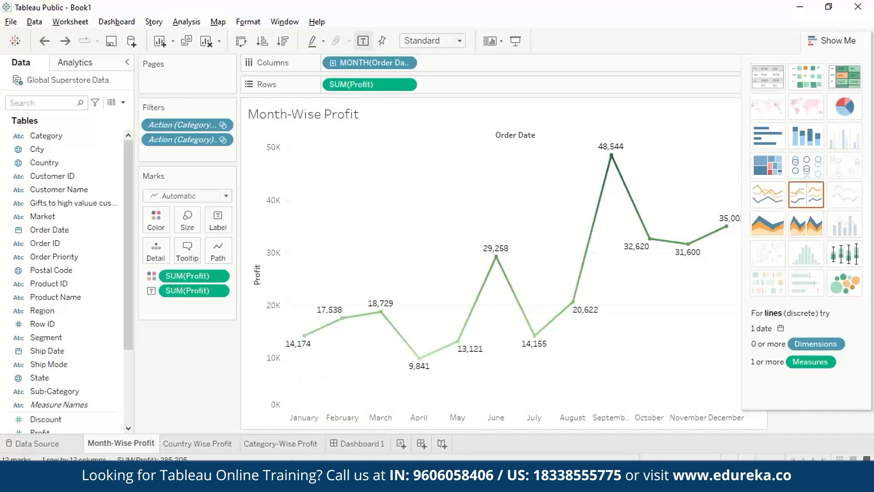
pyautogui.click(358, 443)
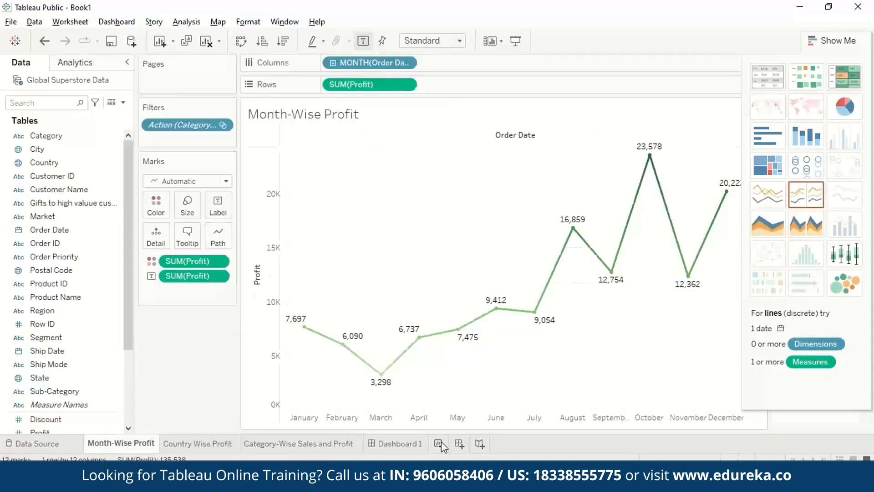
# Create a new worksheet and name it Monthwise Profit
pyautogui.click(440, 445)
pyautogui.doubleClick(451, 444)
pyautogui.write('Monthwise Profit')
pyautogui.press('Return')
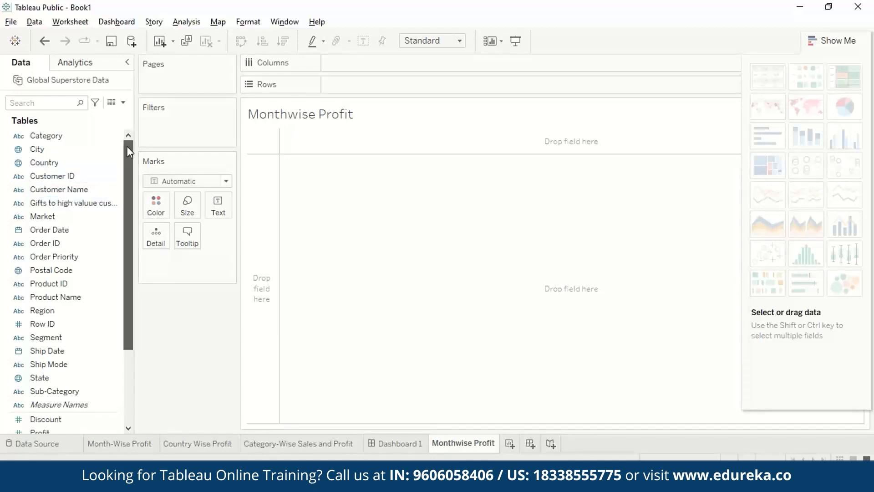
# Plot Profit as rows against Order Date as columns, with the date grouped by month
pyautogui.click(66, 230)
pyautogui.moveTo(66, 231); pyautogui.dragTo(370, 66)
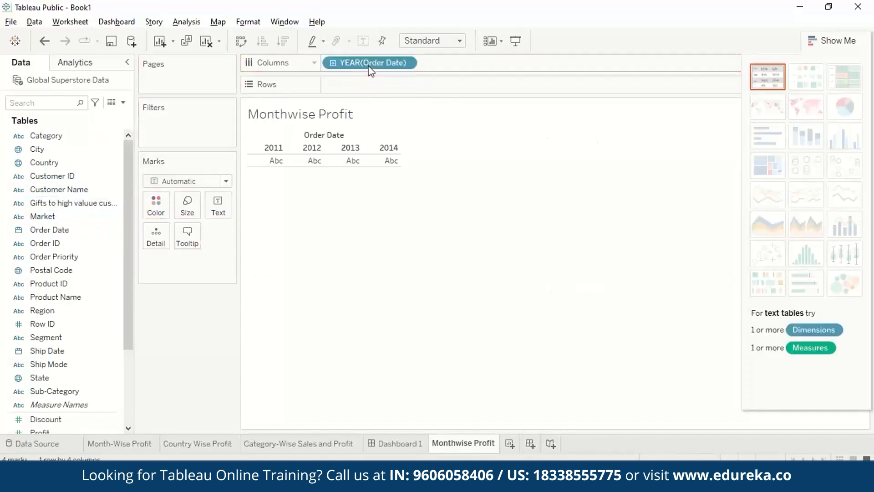
pyautogui.click(405, 63)
pyautogui.click(394, 237)
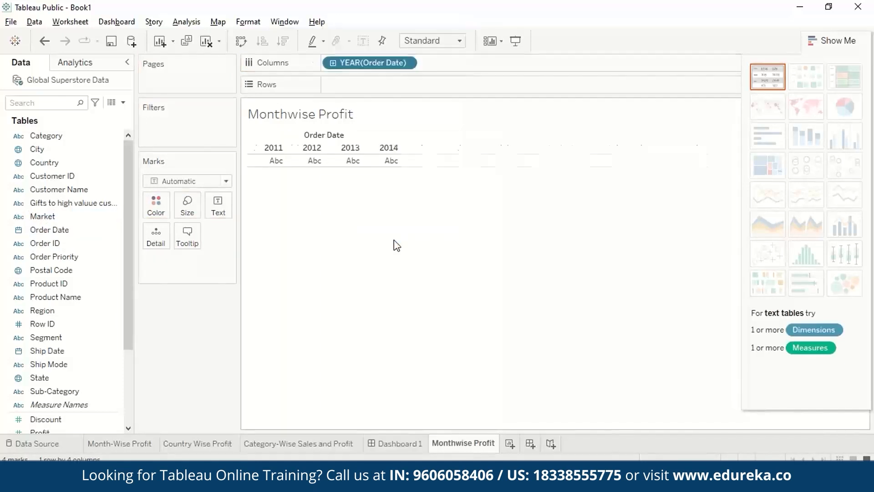
pyautogui.moveTo(130, 290); pyautogui.dragTo(129, 336)
pyautogui.moveTo(65, 365); pyautogui.dragTo(364, 87)
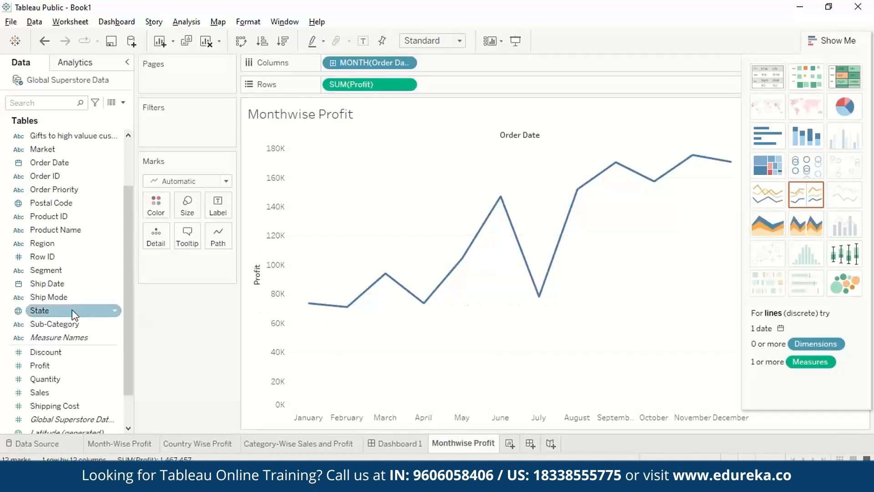
# Colour the line by Profit using the Green palette and label its points with the Profit values
pyautogui.moveTo(45, 365)
pyautogui.mouseDown()
pyautogui.moveTo(166, 245)
pyautogui.moveTo(159, 212)
pyautogui.mouseUp()
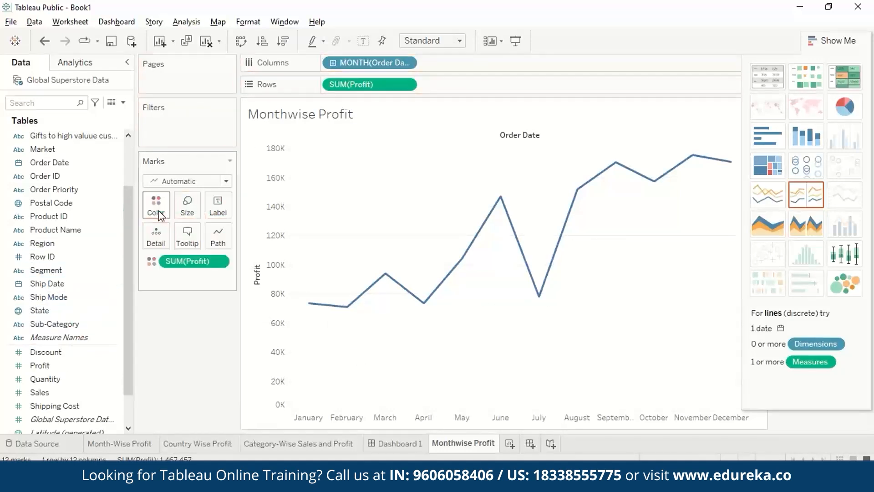
pyautogui.click(164, 211)
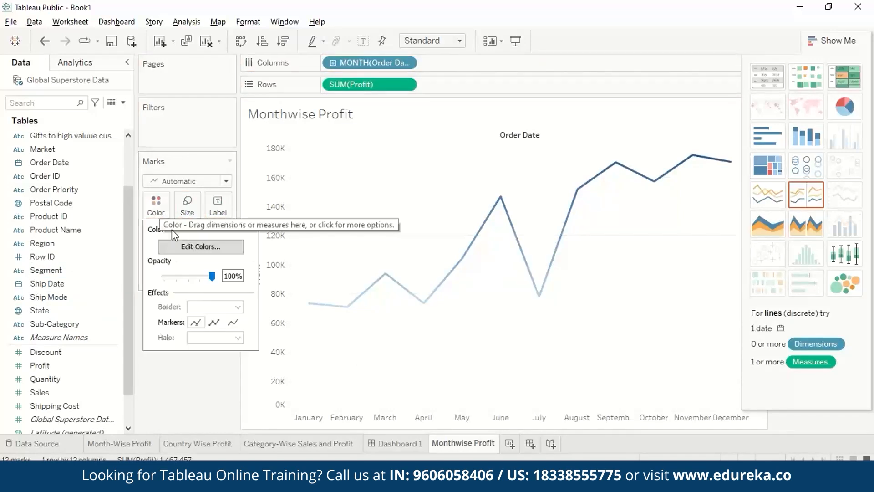
pyautogui.click(205, 248)
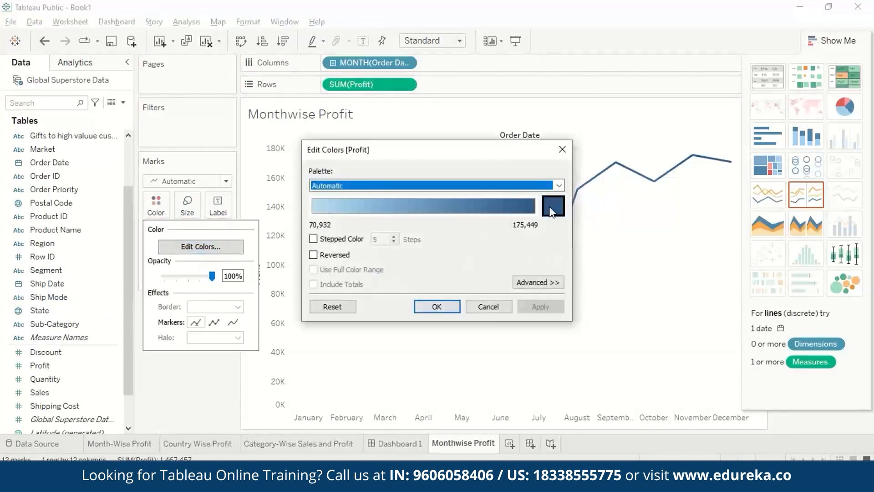
pyautogui.click(560, 187)
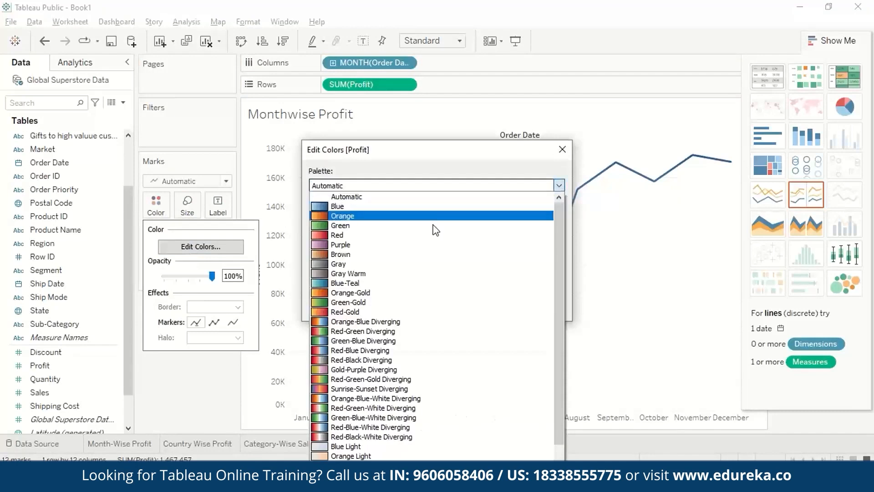
pyautogui.click(433, 225)
pyautogui.click(445, 311)
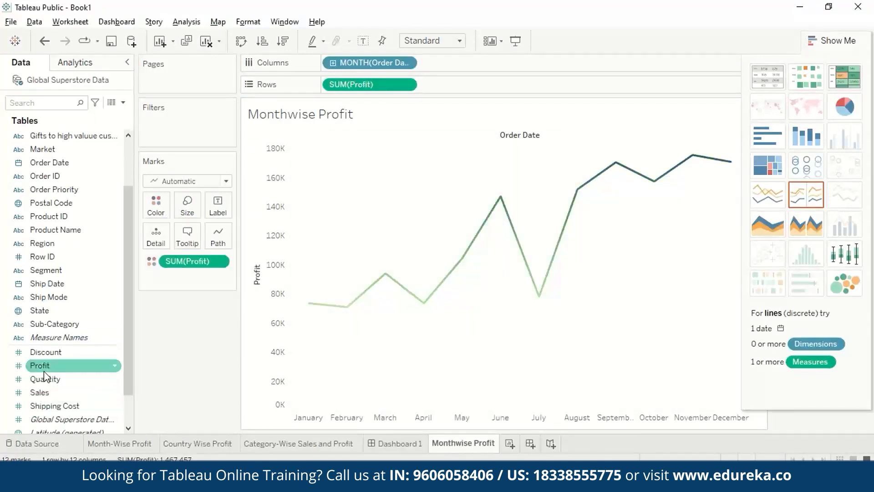
pyautogui.moveTo(46, 366); pyautogui.dragTo(217, 207)
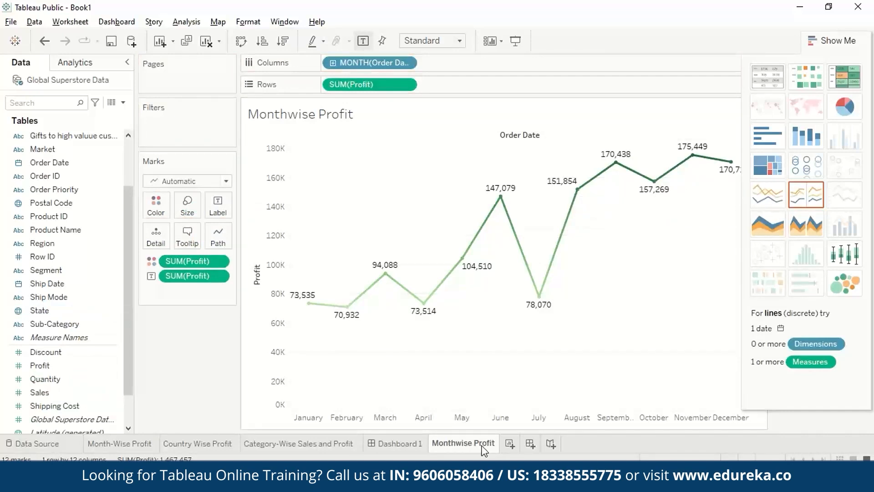
# Add another worksheet and name it Country-wise Profit
pyautogui.click(509, 446)
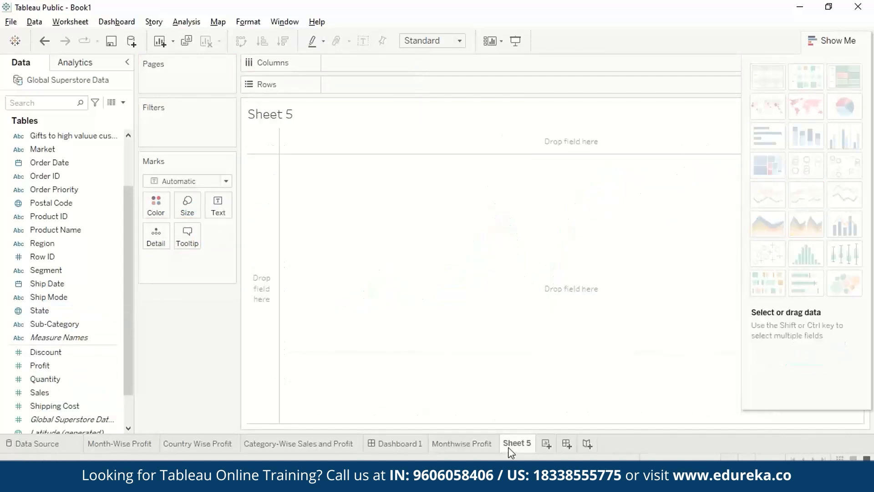
pyautogui.doubleClick(520, 443)
pyautogui.write('Country')
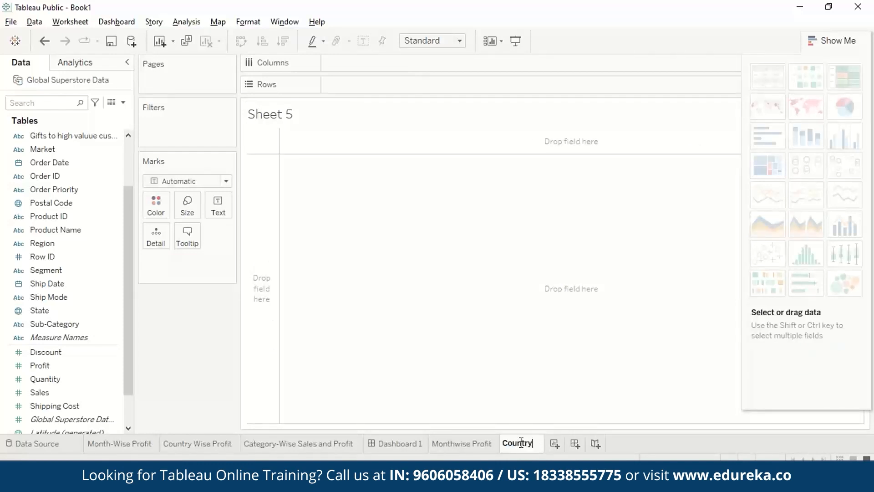
pyautogui.write('-wise Profit')
pyautogui.press('Return')
# Plot Profit in the rows against Country in the columns and convert the chart to a filled map
pyautogui.scroll(-1, 128, 279)
pyautogui.moveTo(98, 325); pyautogui.dragTo(400, 82)
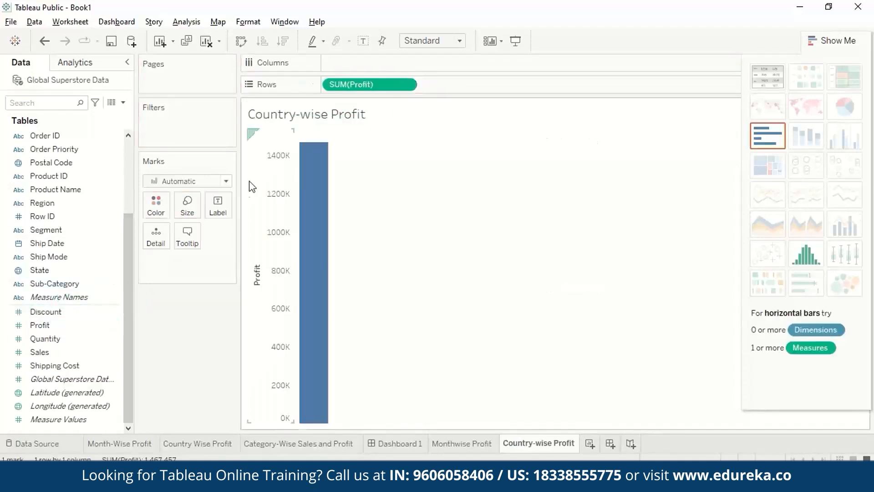
pyautogui.scroll(3, 91, 227)
pyautogui.click(83, 164)
pyautogui.moveTo(83, 167); pyautogui.dragTo(392, 66)
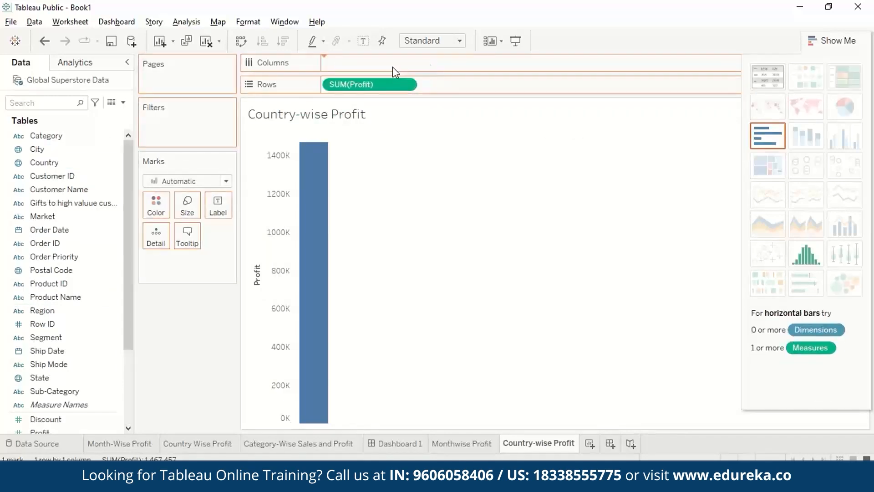
pyautogui.moveTo(427, 425); pyautogui.dragTo(365, 424)
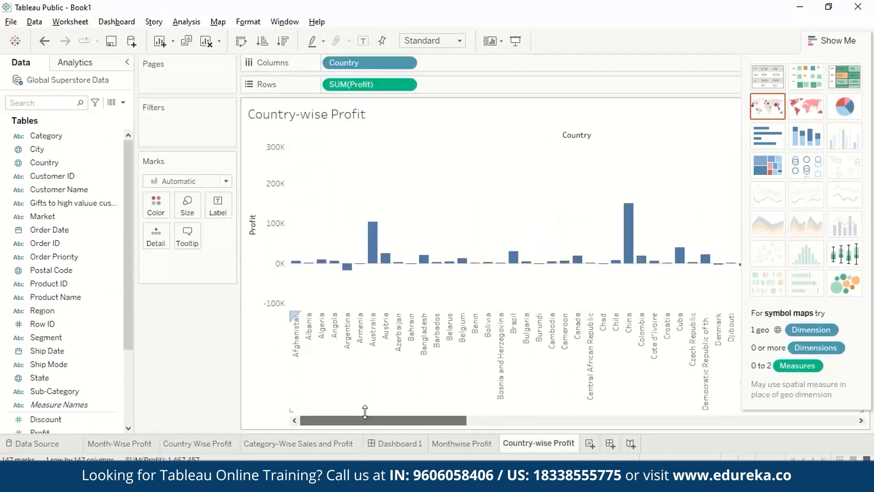
pyautogui.click(812, 99)
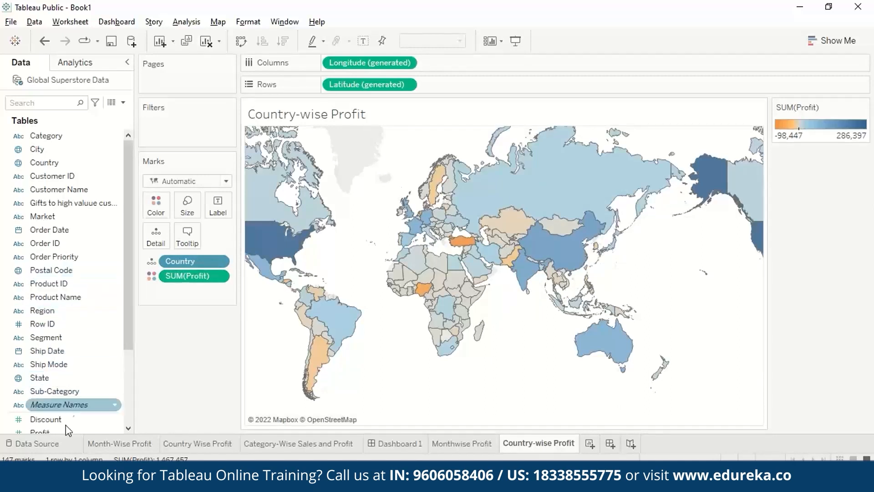
# Try labelling the map's countries with Profit, and remove those labels again
pyautogui.moveTo(68, 433); pyautogui.dragTo(229, 208)
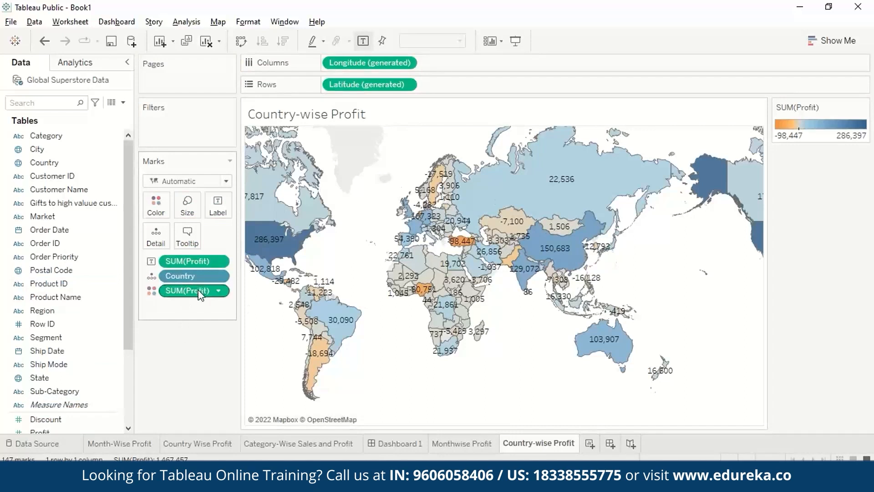
pyautogui.moveTo(206, 258); pyautogui.dragTo(115, 351)
# Add a third new worksheet and name it Category Wise Profit
pyautogui.click(590, 444)
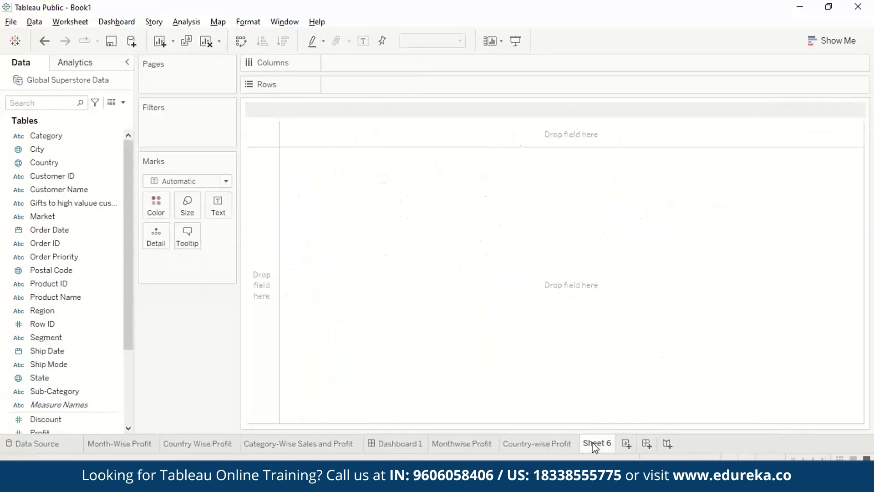
pyautogui.doubleClick(598, 444)
pyautogui.write('Category')
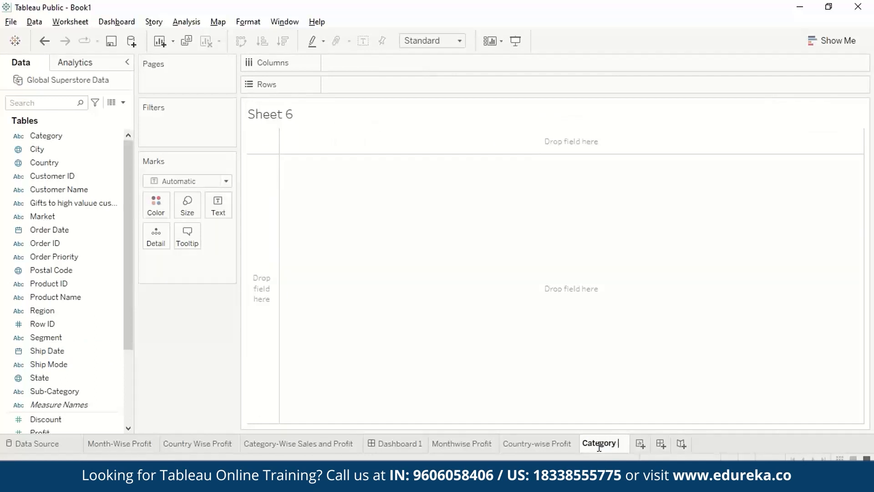
pyautogui.write(' Wise Profit')
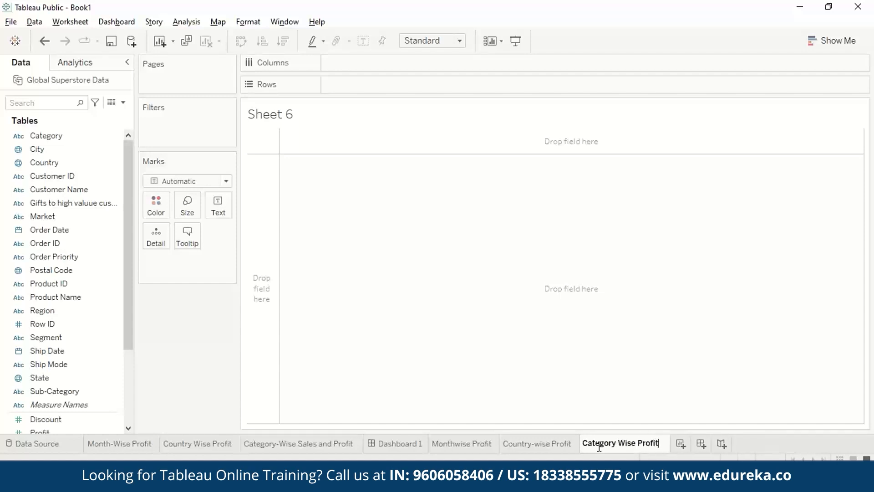
pyautogui.press('Return')
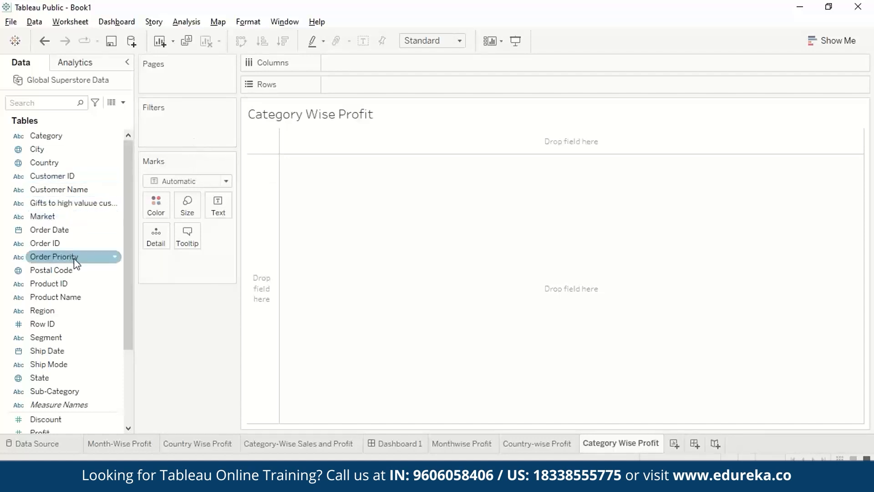
# Build a bar chart with Profit in the rows and Category followed by Region in the columns
pyautogui.moveTo(59, 436); pyautogui.dragTo(378, 86)
pyautogui.moveTo(45, 135); pyautogui.dragTo(375, 62)
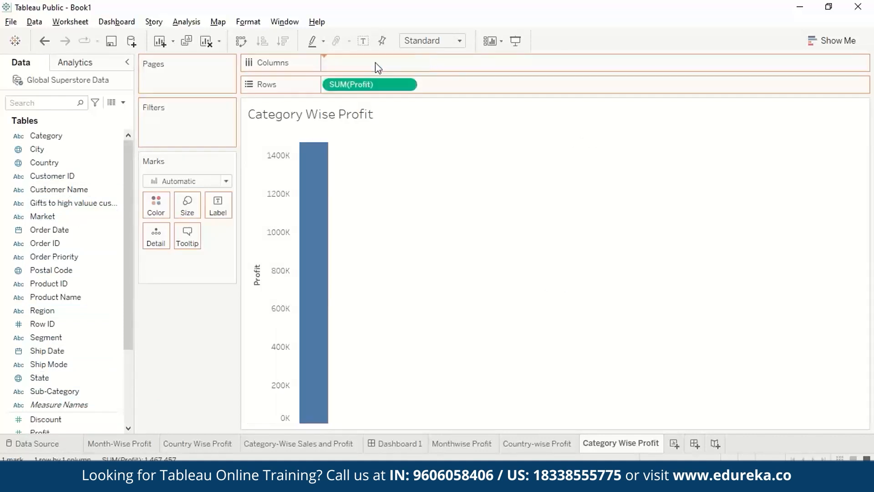
pyautogui.moveTo(379, 354)
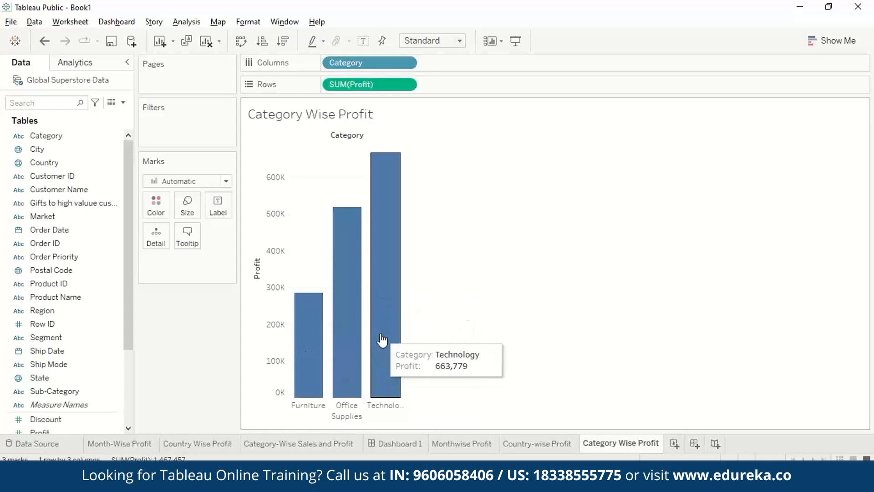
pyautogui.moveTo(59, 310); pyautogui.dragTo(450, 66)
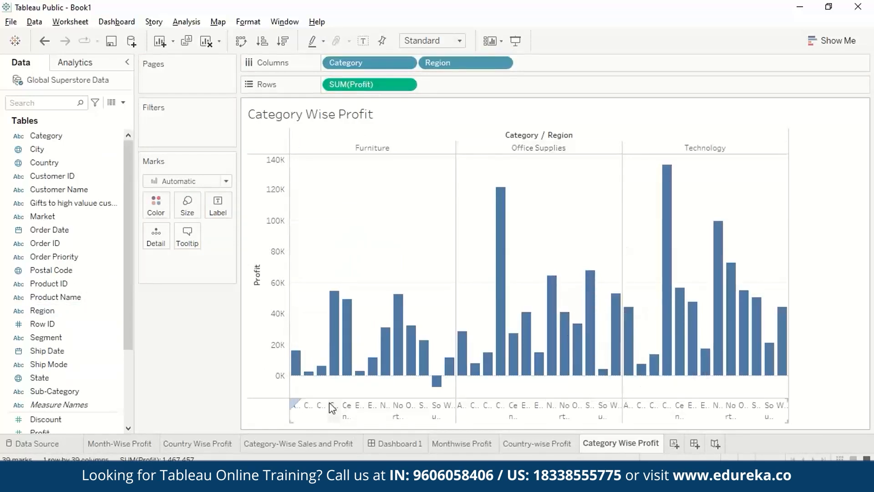
pyautogui.moveTo(409, 370)
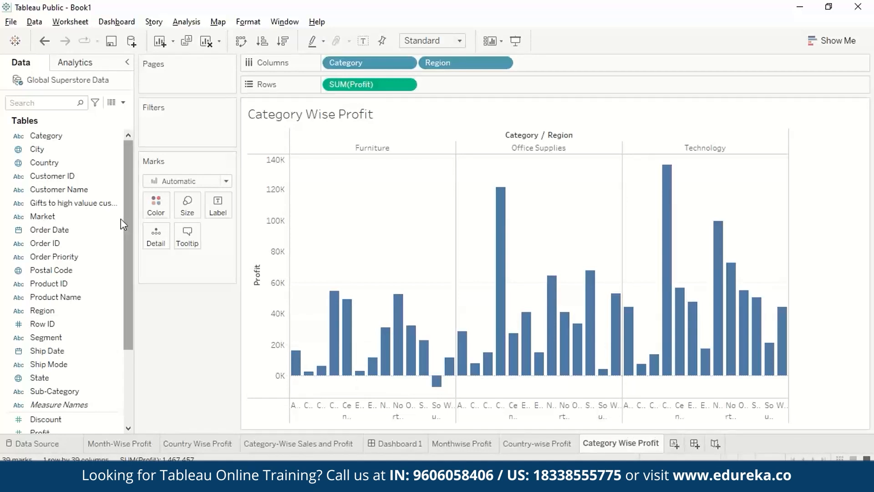
# Create a new dashboard and place the Monthwise Profit sheet above the Country-wise Profit sheet
pyautogui.click(113, 26)
pyautogui.click(125, 36)
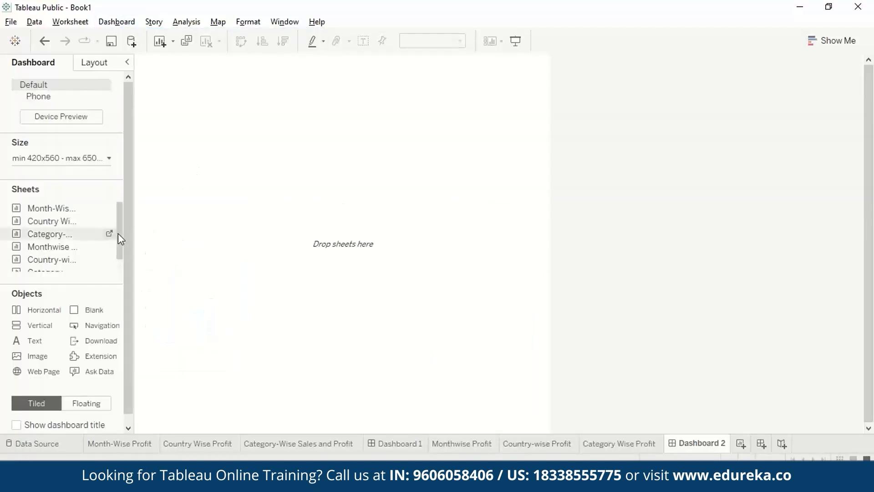
pyautogui.moveTo(118, 233); pyautogui.dragTo(117, 271)
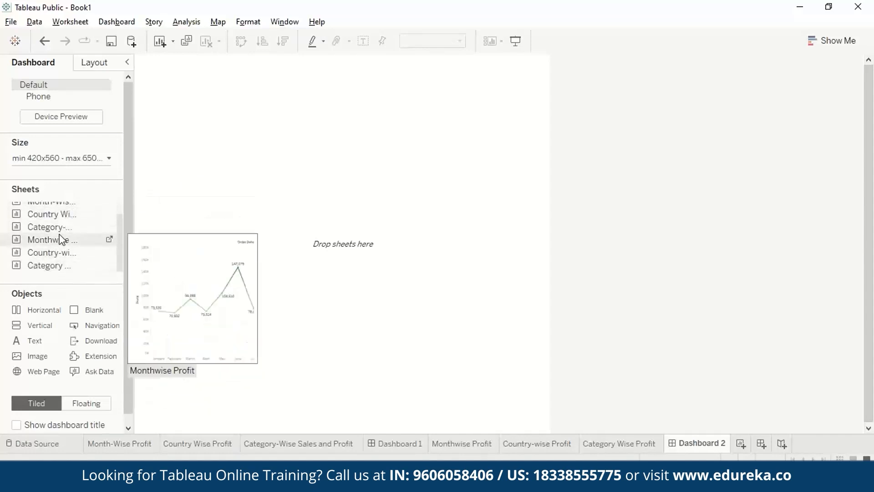
pyautogui.moveTo(59, 241); pyautogui.dragTo(234, 160)
pyautogui.moveTo(56, 256); pyautogui.dragTo(331, 317)
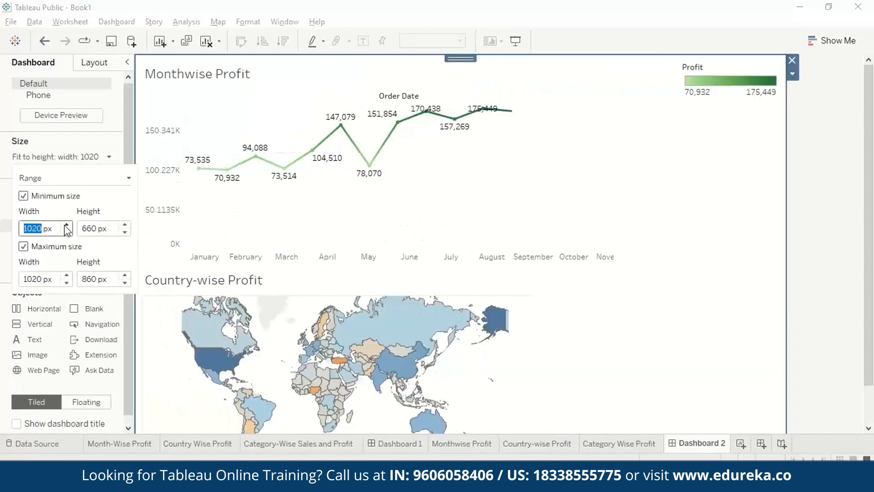
# Widen the dashboard's size range to a minimum of 1020 x 660 px and a maximum of 1120 x 860 px
pyautogui.click(67, 225)
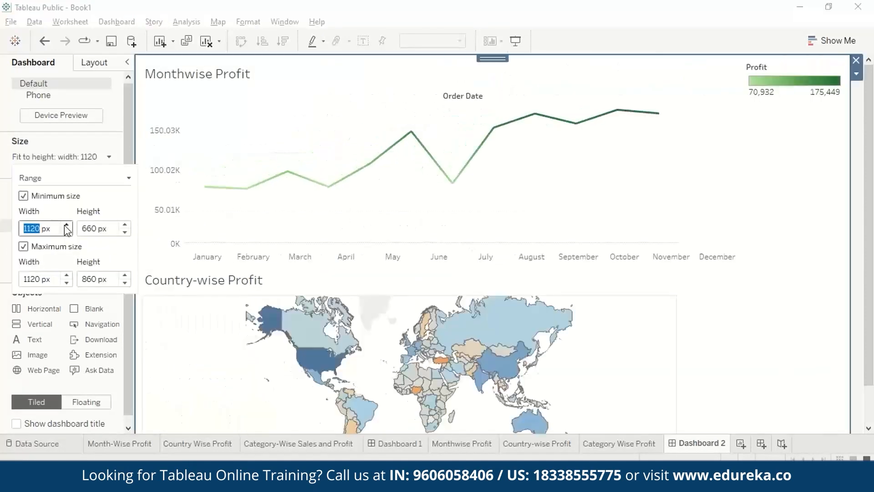
pyautogui.click(348, 157)
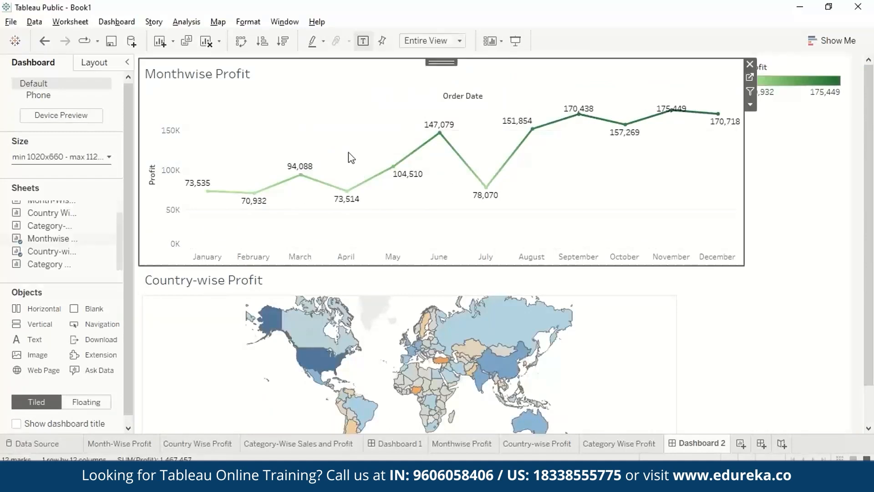
pyautogui.click(528, 283)
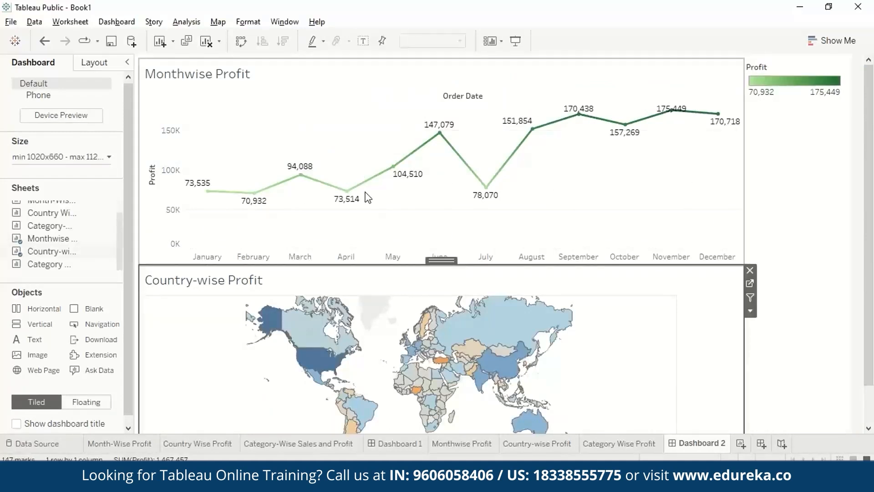
# Add the Category Wise Profit sheet to the dashboard, placing it to the right of Monthwise Profit
pyautogui.moveTo(43, 270)
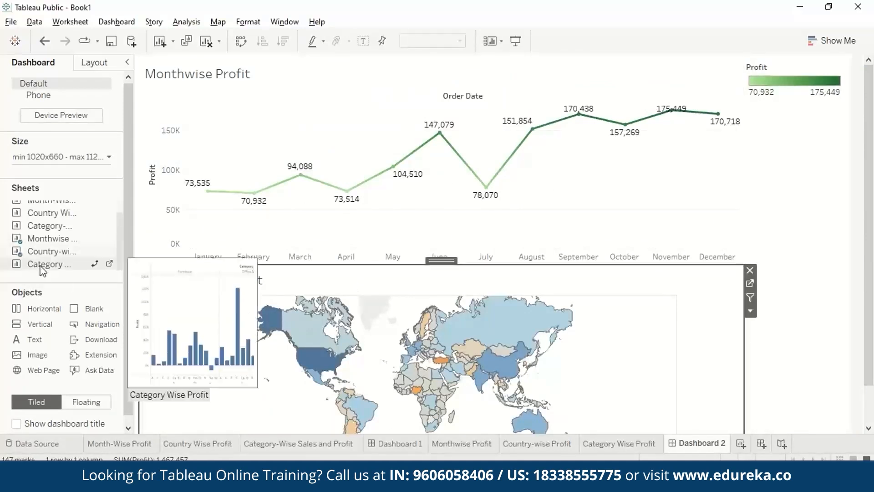
pyautogui.moveTo(42, 270)
pyautogui.mouseDown()
pyautogui.moveTo(337, 247)
pyautogui.moveTo(725, 169)
pyautogui.moveTo(697, 176)
pyautogui.mouseUp()
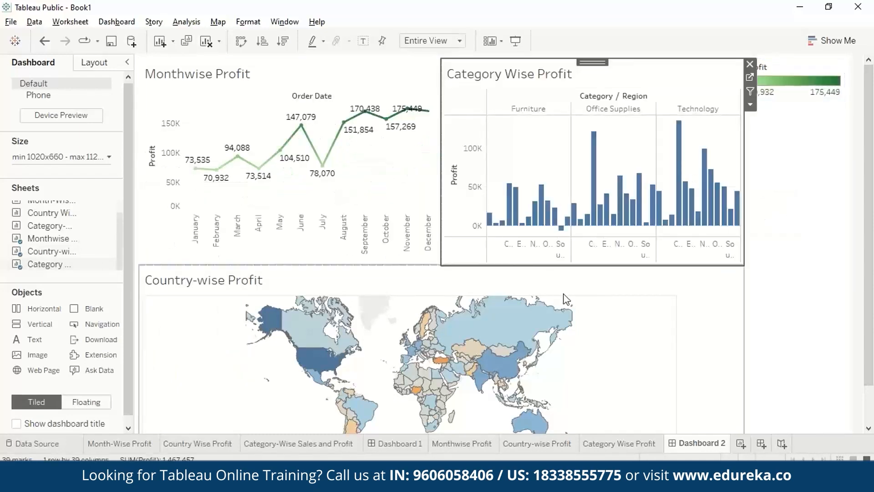
pyautogui.scroll(2, 596, 374)
pyautogui.scroll(-3, 595, 372)
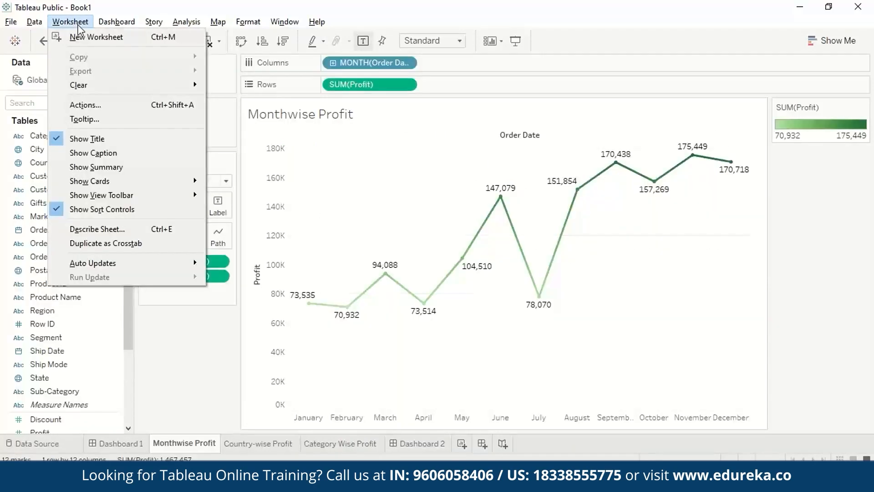
# Add a workbook filter action named Market Analysis from the Monthwise Profit sheet and set it to run on Select
pyautogui.click(86, 105)
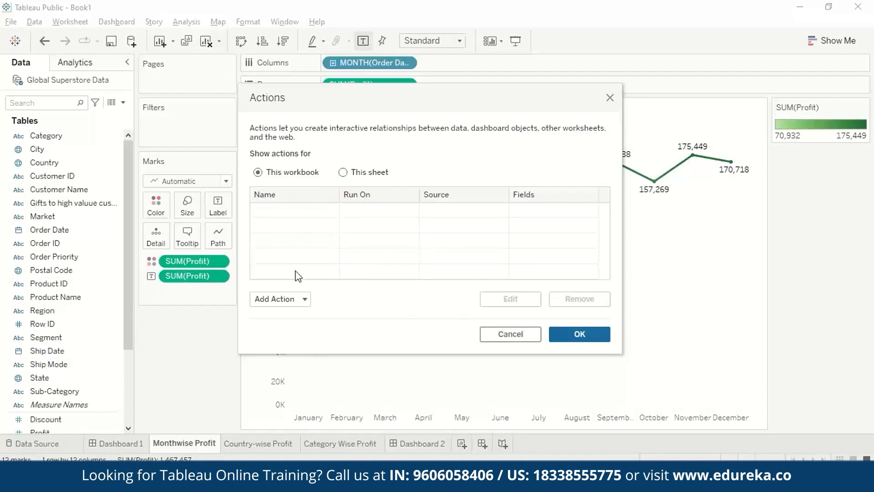
pyautogui.click(303, 300)
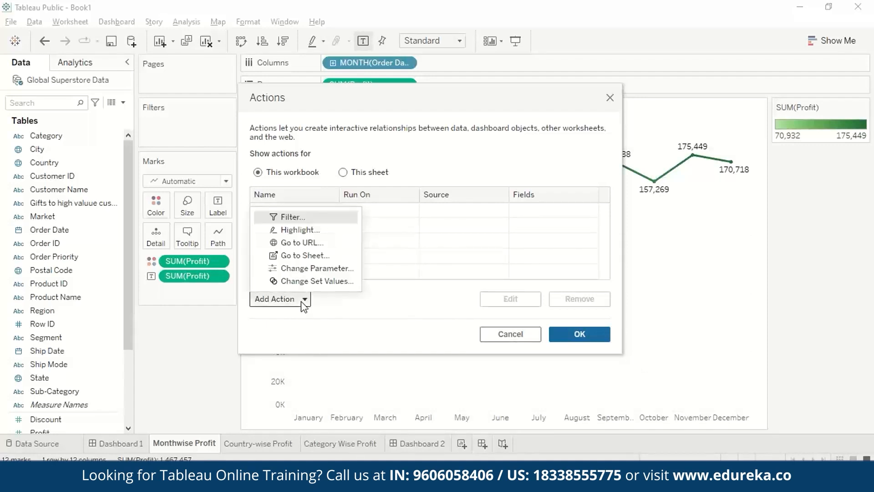
pyautogui.click(309, 218)
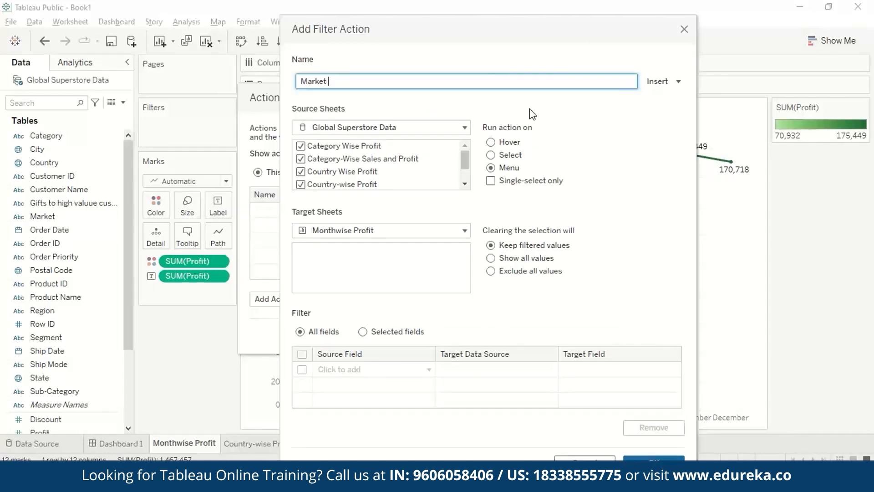
pyautogui.click(510, 155)
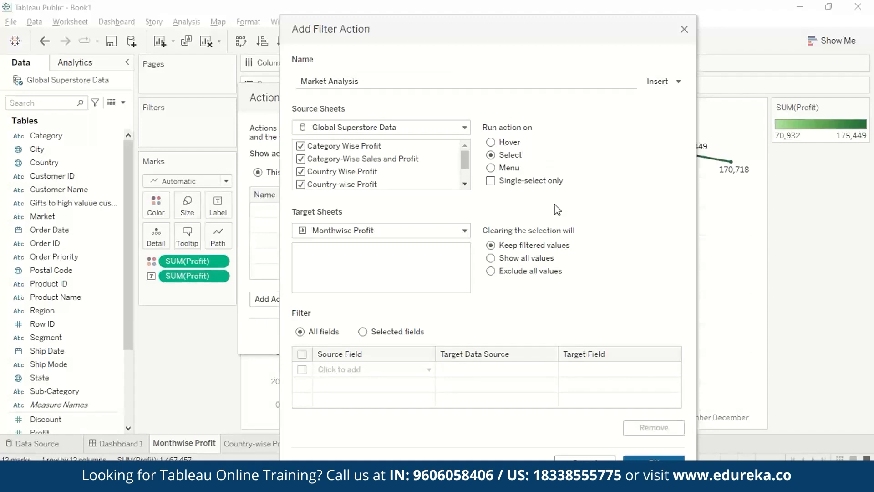
# Limit the Market Analysis action's source sheets to Monthwise Profit only
pyautogui.moveTo(465, 165)
pyautogui.mouseDown()
pyautogui.moveTo(465, 181)
pyautogui.moveTo(464, 150)
pyautogui.mouseUp()
pyautogui.click(301, 146)
pyautogui.click(300, 158)
pyautogui.click(301, 172)
pyautogui.scroll(-1, 319, 169)
pyautogui.click(300, 159)
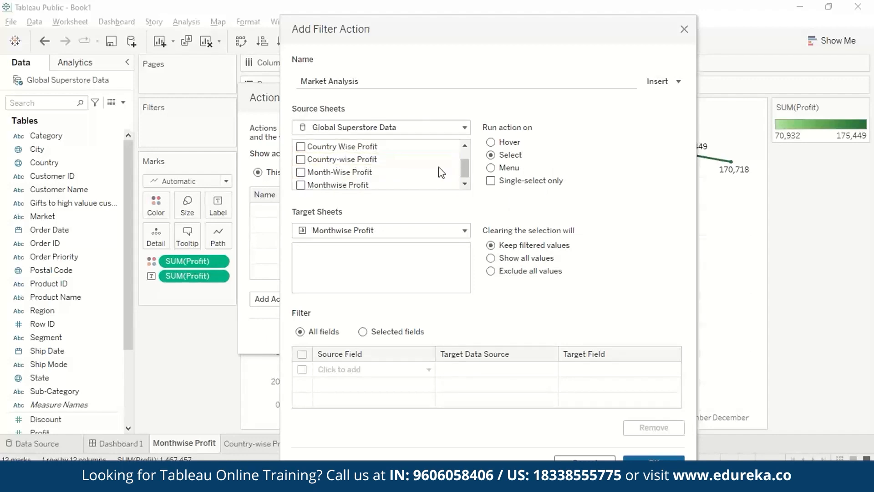
pyautogui.moveTo(463, 169); pyautogui.dragTo(463, 183)
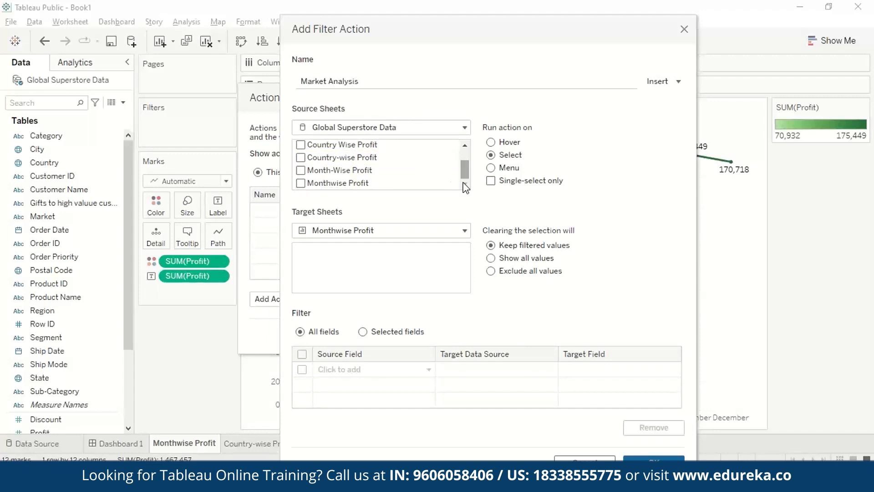
pyautogui.click(300, 183)
# Target all sheets of Dashboard 2, show all values when the selection is cleared, and save the Market Analysis action
pyautogui.click(465, 231)
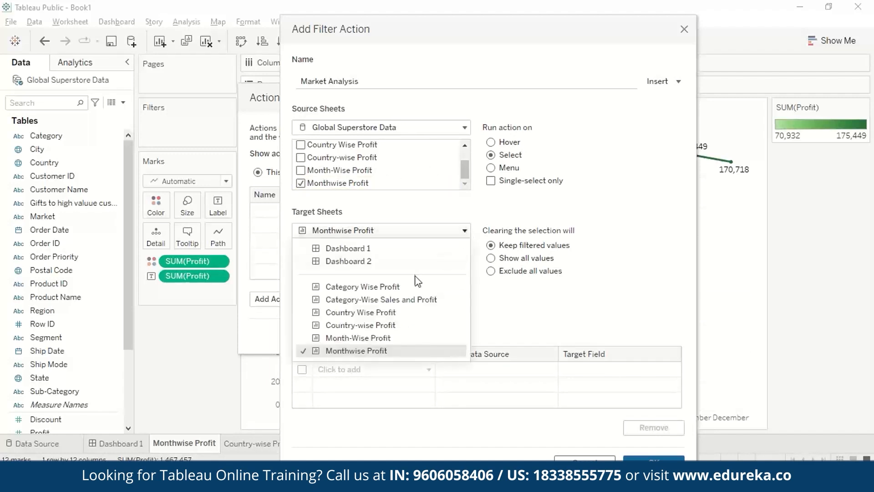
pyautogui.click(383, 261)
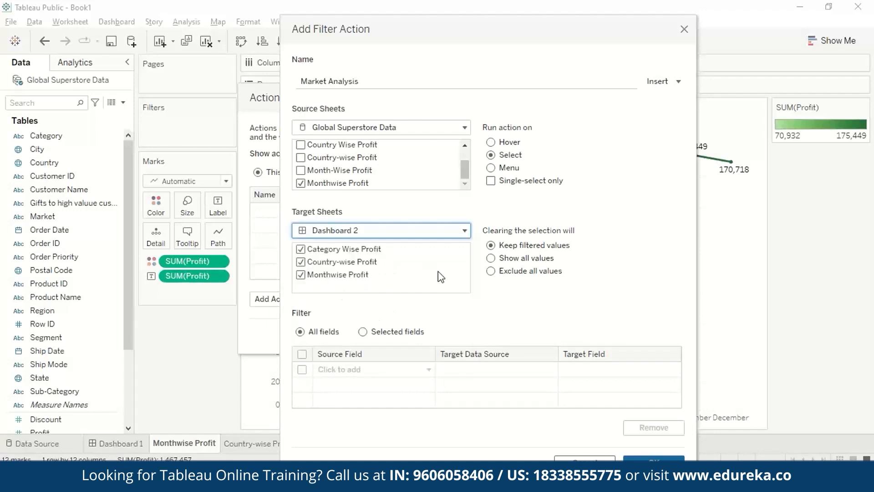
pyautogui.click(551, 258)
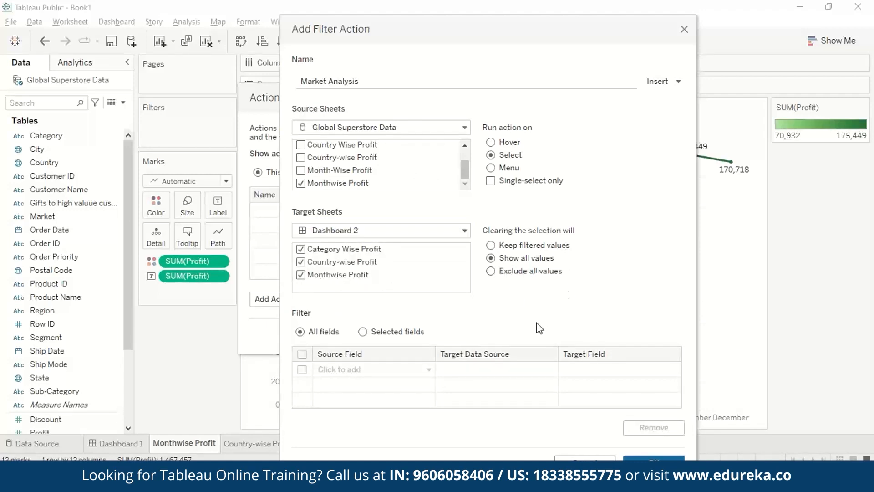
pyautogui.click(654, 457)
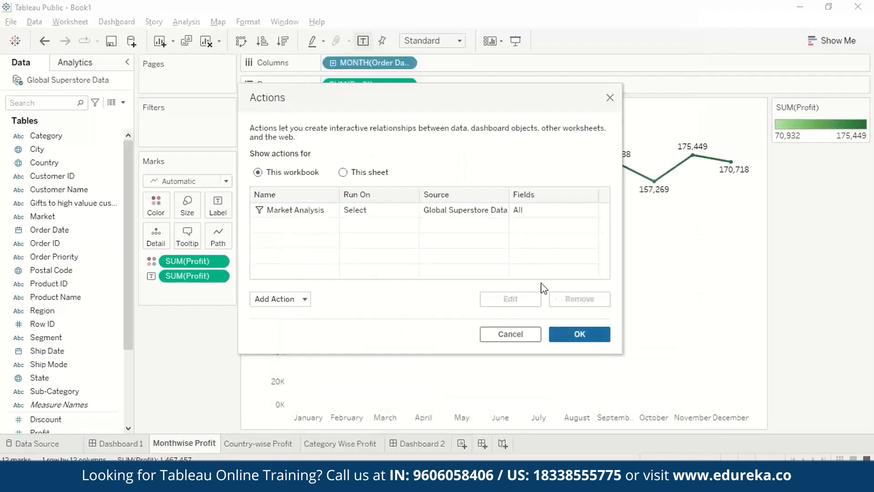
pyautogui.click(564, 334)
# Examine on Dashboard 2 how the category chart and country map respond to a month selection
pyautogui.moveTo(426, 303)
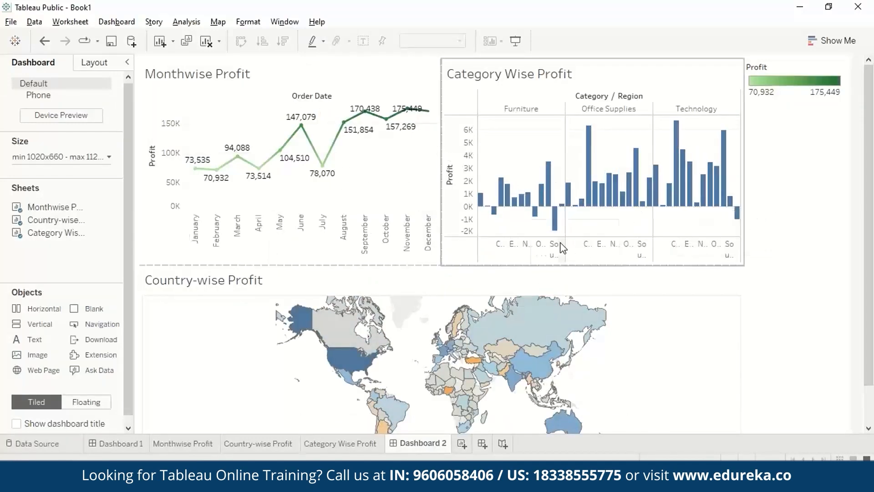
pyautogui.moveTo(361, 367)
pyautogui.scroll(3, 615, 366)
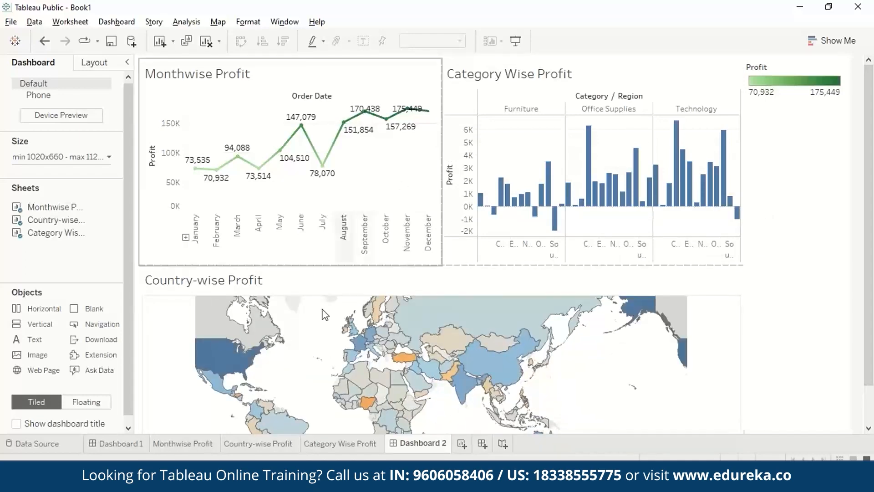
pyautogui.click(190, 448)
pyautogui.moveTo(449, 282)
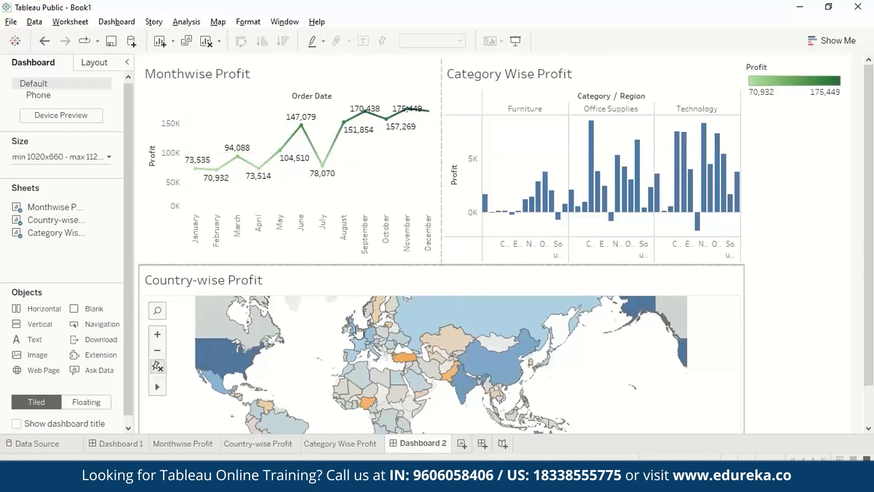
# Add another filter action from the Country-wise Profit worksheet, keeping only Country-wise Profit as its source sheet
pyautogui.click(259, 444)
pyautogui.click(83, 25)
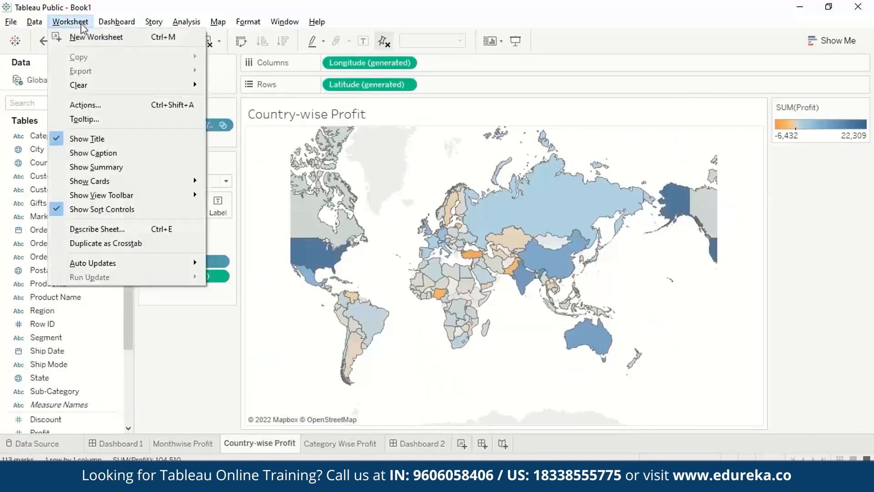
pyautogui.click(101, 106)
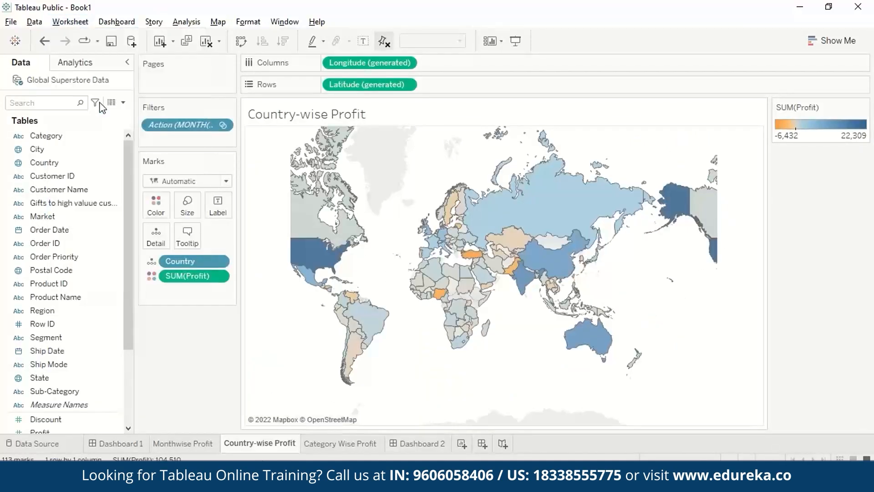
pyautogui.click(297, 301)
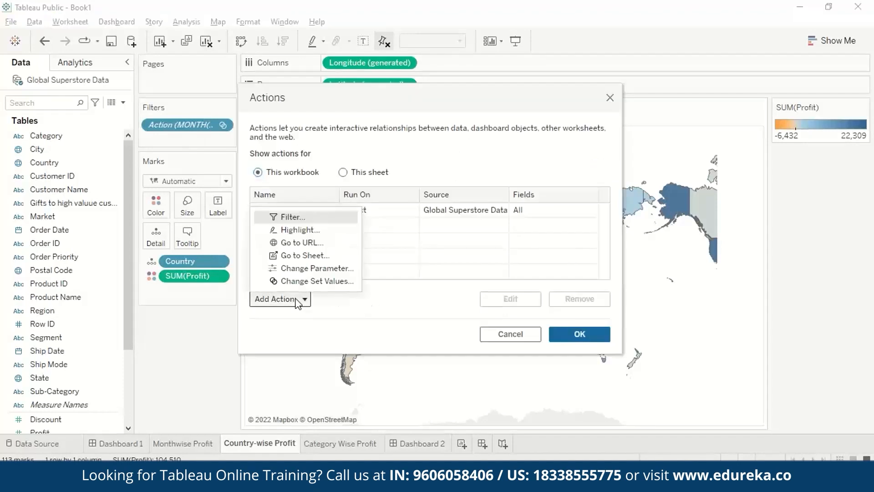
pyautogui.click(296, 303)
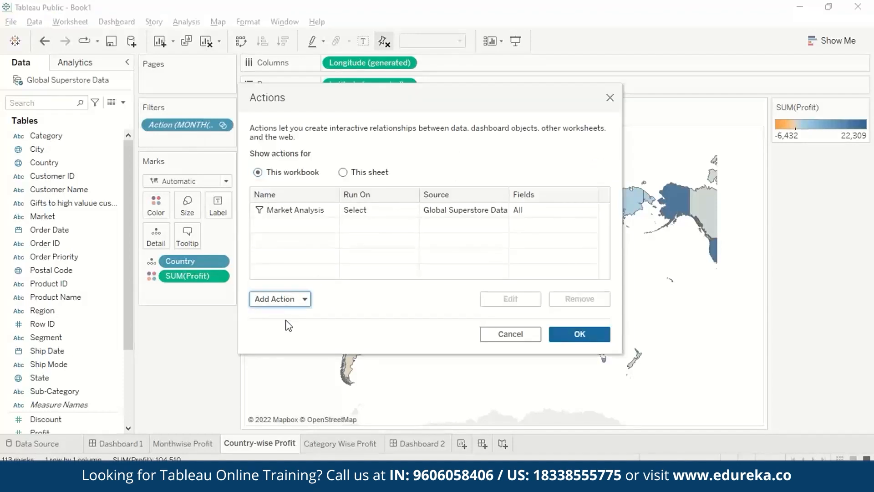
pyautogui.click(280, 298)
pyautogui.click(285, 313)
pyautogui.click(243, 131)
pyautogui.click(243, 144)
pyautogui.click(242, 157)
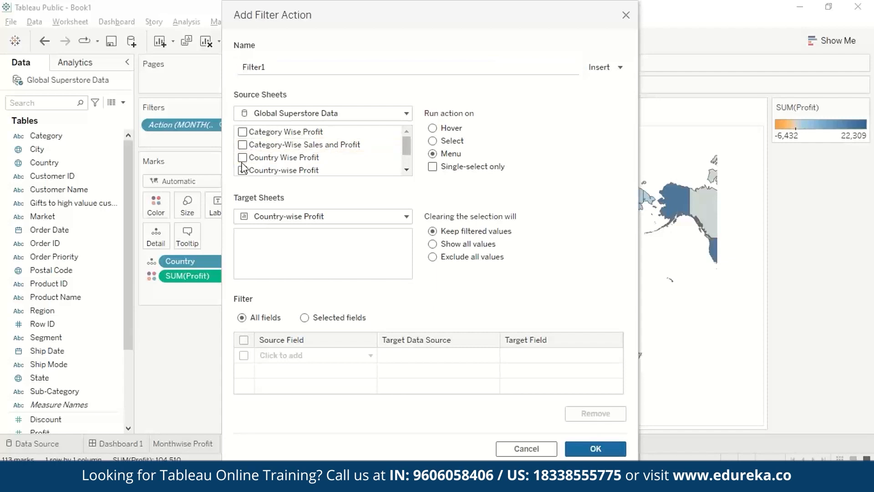
pyautogui.click(242, 169)
pyautogui.scroll(-1, 245, 164)
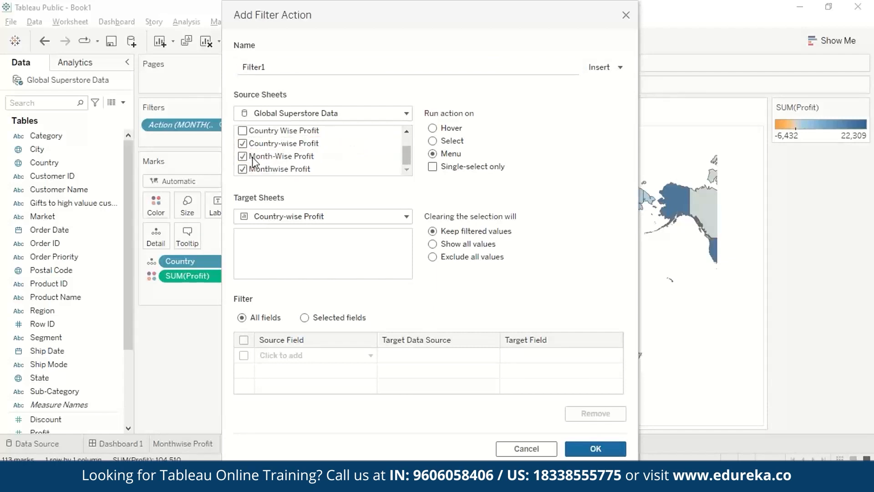
# Set the new filter action to run on Select, target all sheets of Dashboard 2, and save it
pyautogui.click(432, 141)
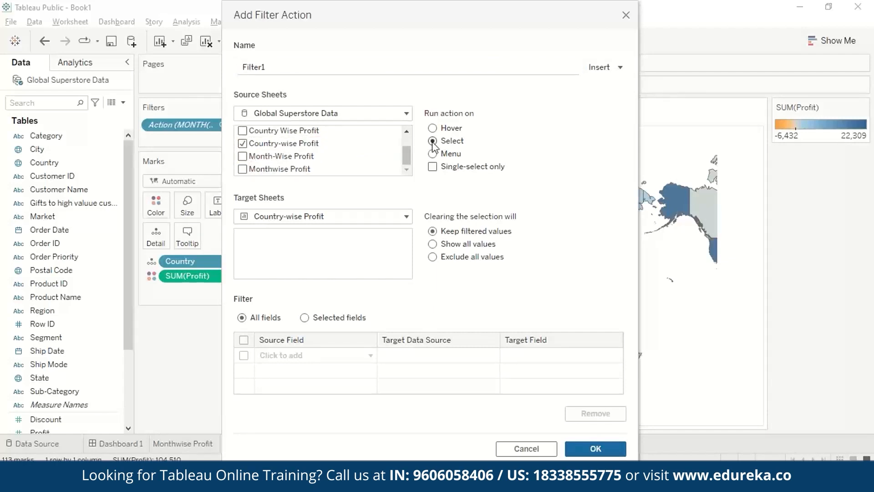
pyautogui.click(407, 217)
pyautogui.click(349, 248)
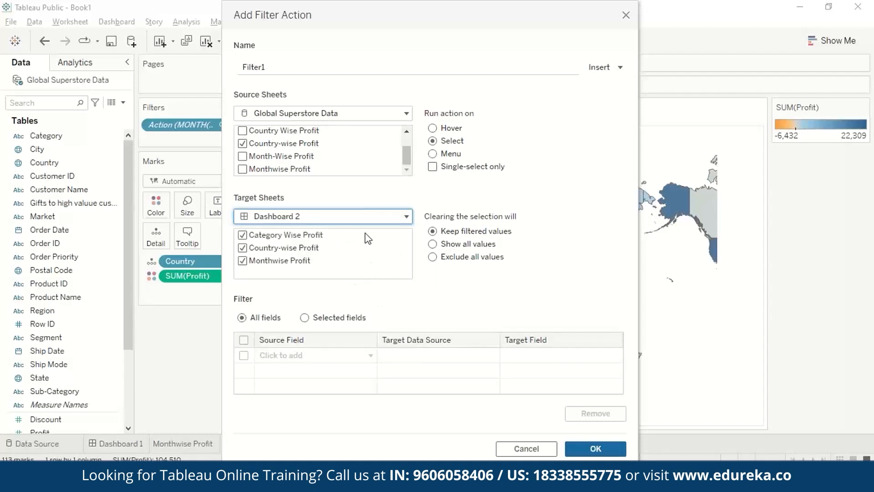
pyautogui.click(592, 453)
pyautogui.click(580, 333)
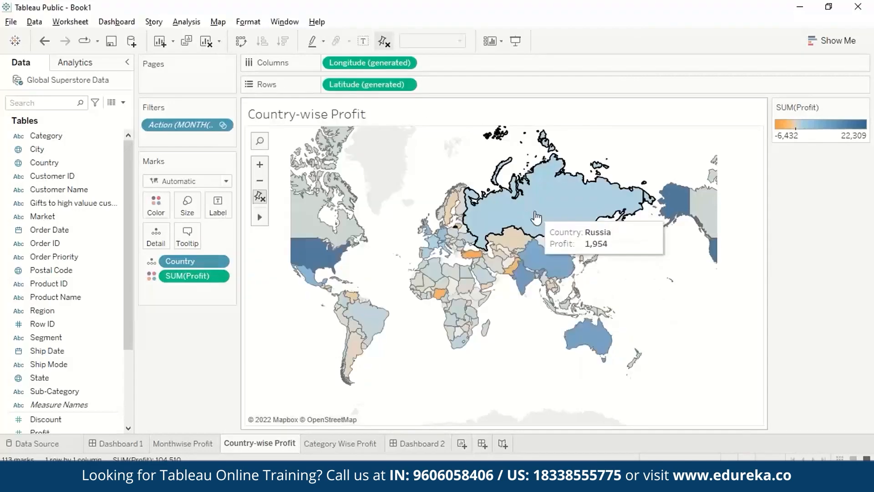
# Select Russia on the country map and add a highlight action named Countries
pyautogui.click(536, 218)
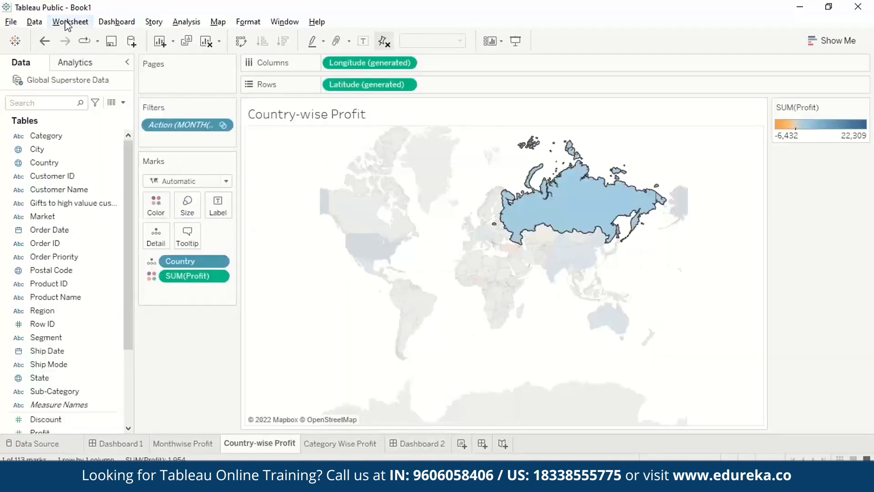
pyautogui.click(69, 23)
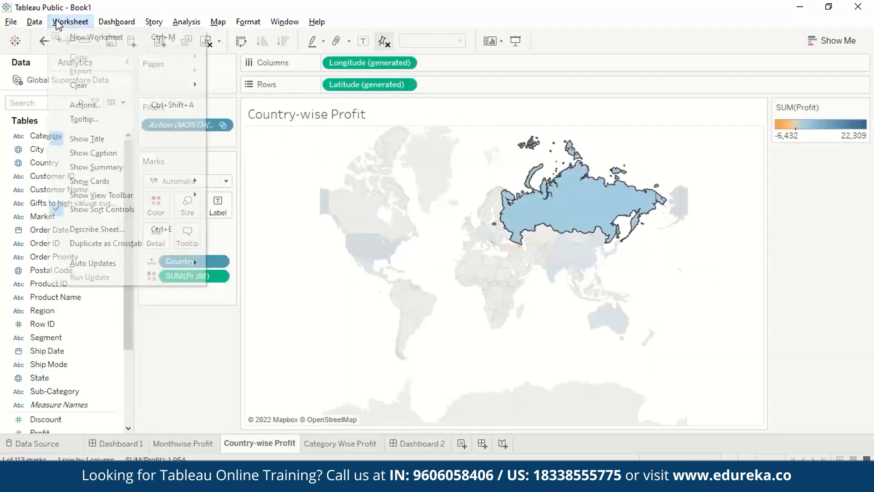
pyautogui.click(101, 105)
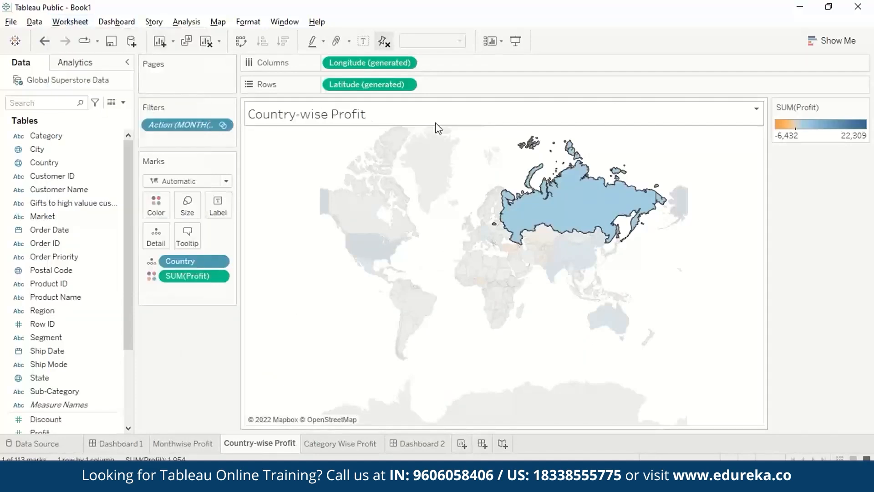
pyautogui.click(301, 299)
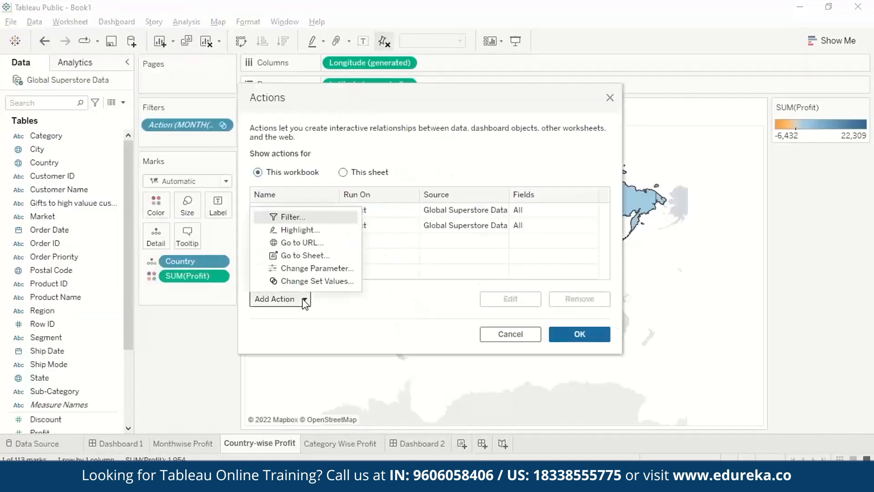
pyautogui.click(321, 232)
pyautogui.write('Countries')
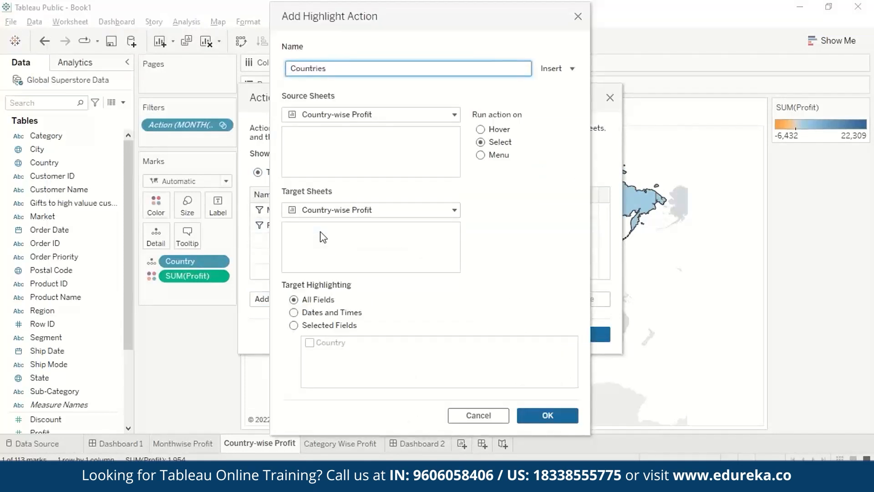
# Set all sheets of Dashboard 2 as the Countries highlight action's targets and save the action
pyautogui.click(378, 210)
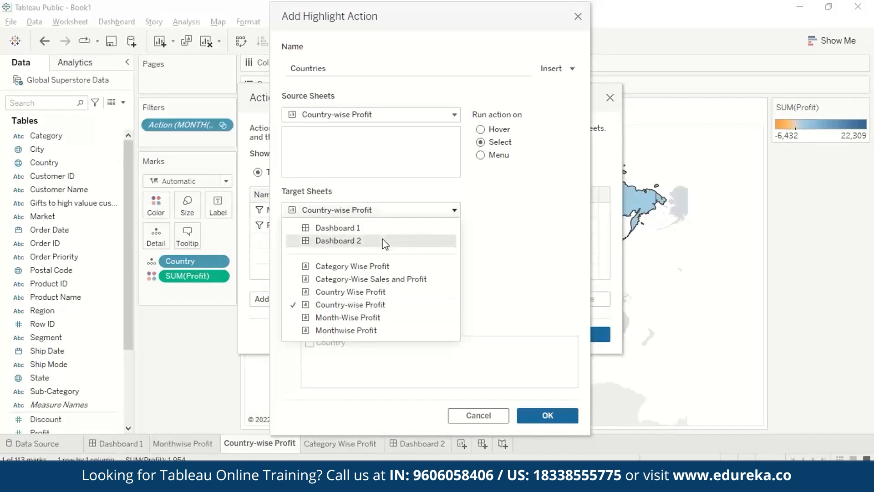
pyautogui.click(385, 242)
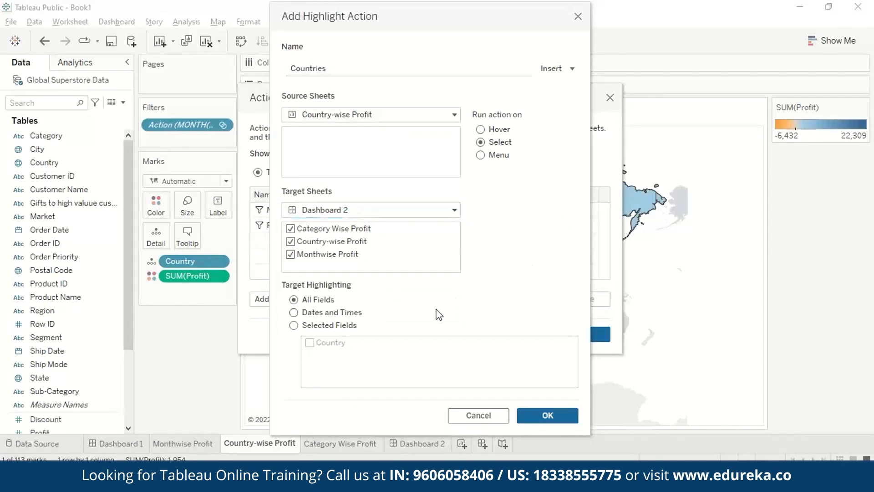
pyautogui.click(559, 414)
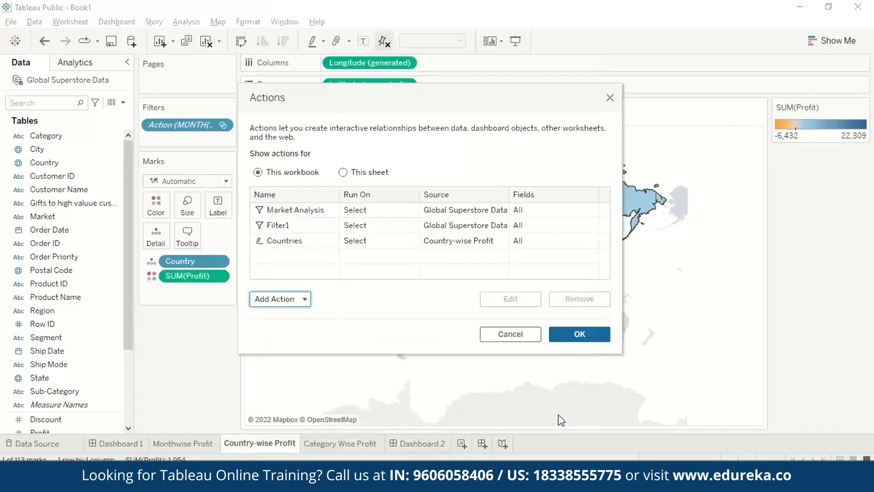
pyautogui.click(579, 334)
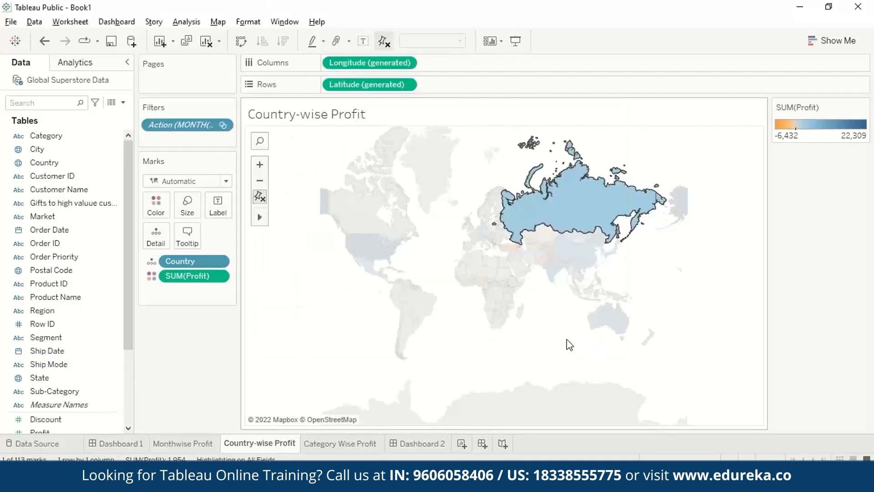
# Test the Countries highlight action by selecting countries on the Country-wise Profit map of Dashboard 2
pyautogui.click(521, 329)
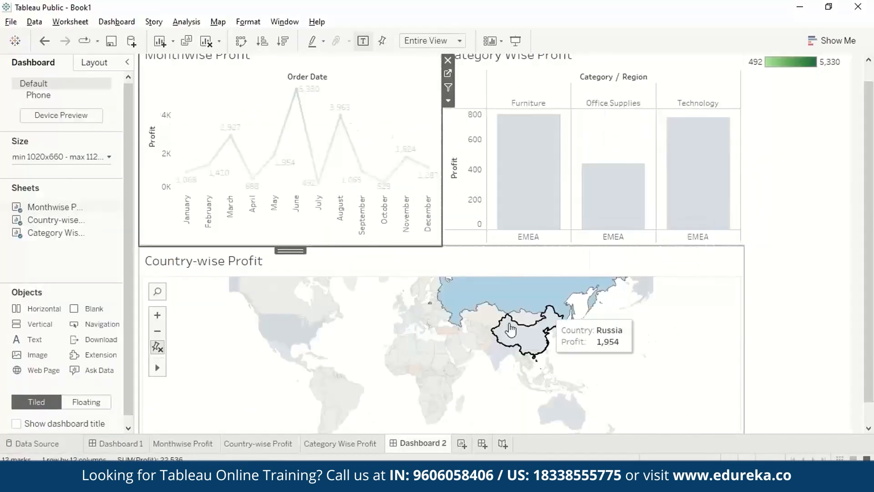
pyautogui.scroll(-1, 619, 344)
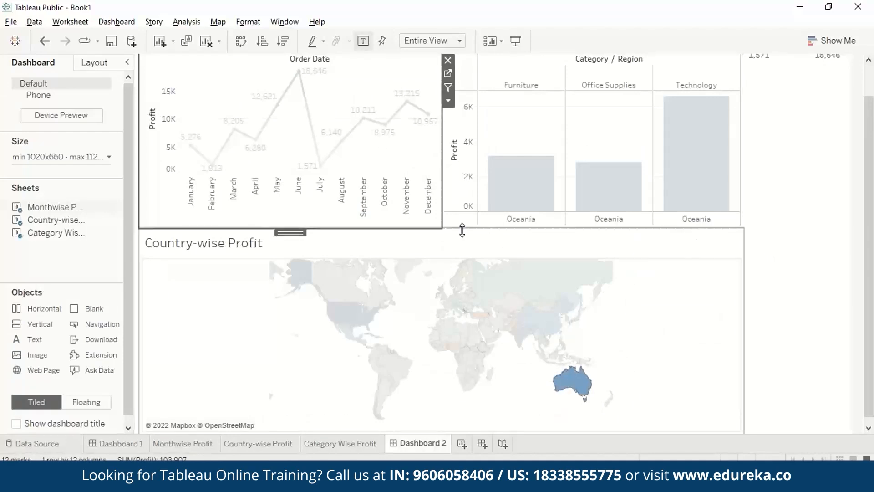
# Add a Go to URL action named Country Details from the Country-wise Profit worksheet
pyautogui.click(285, 444)
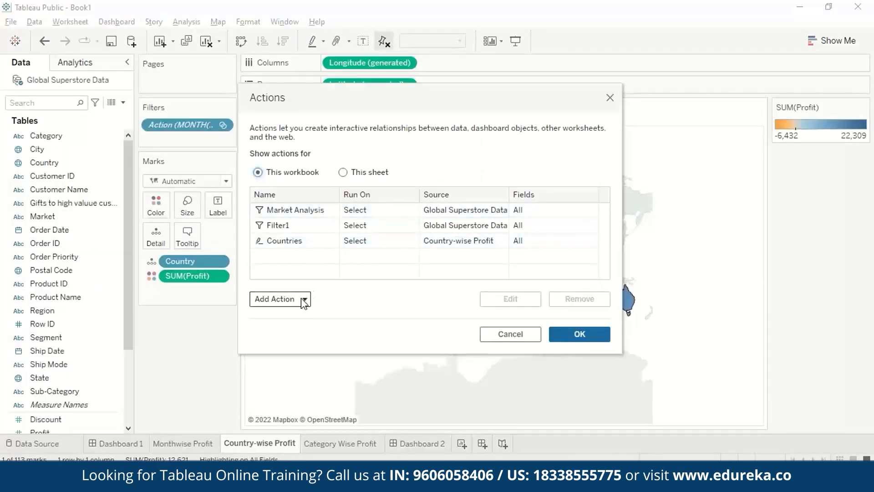
pyautogui.click(304, 299)
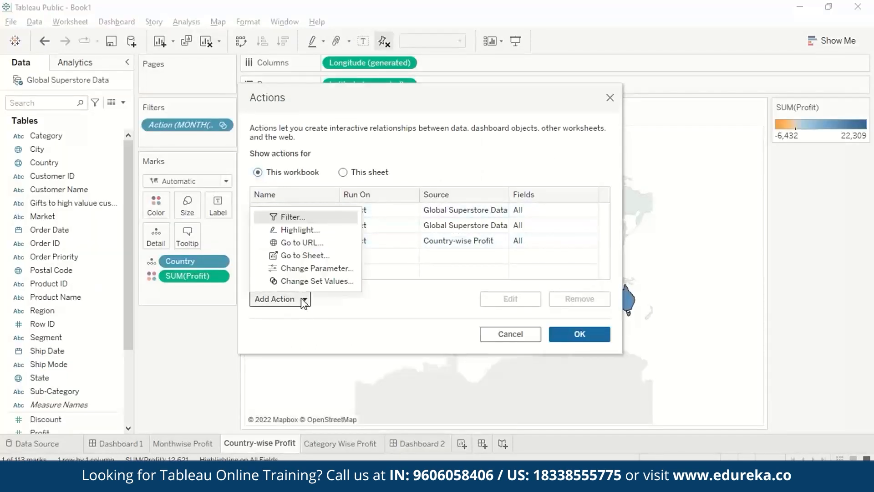
pyautogui.click(313, 243)
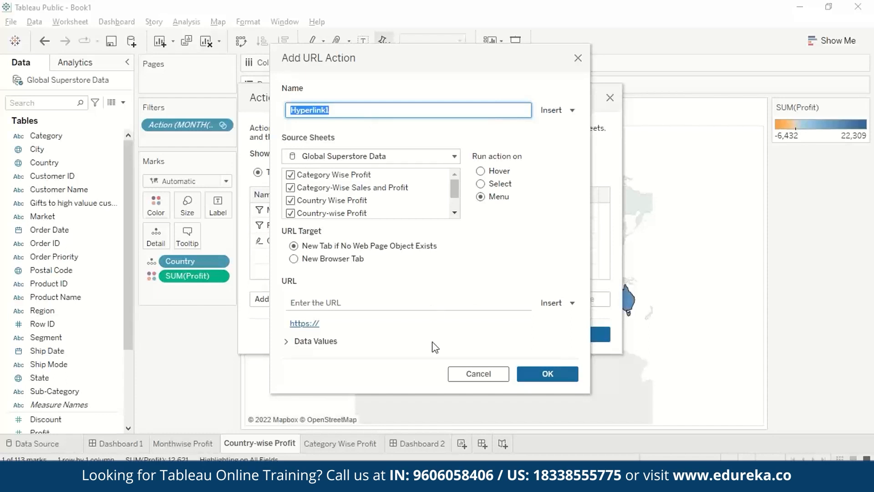
pyautogui.click(423, 481)
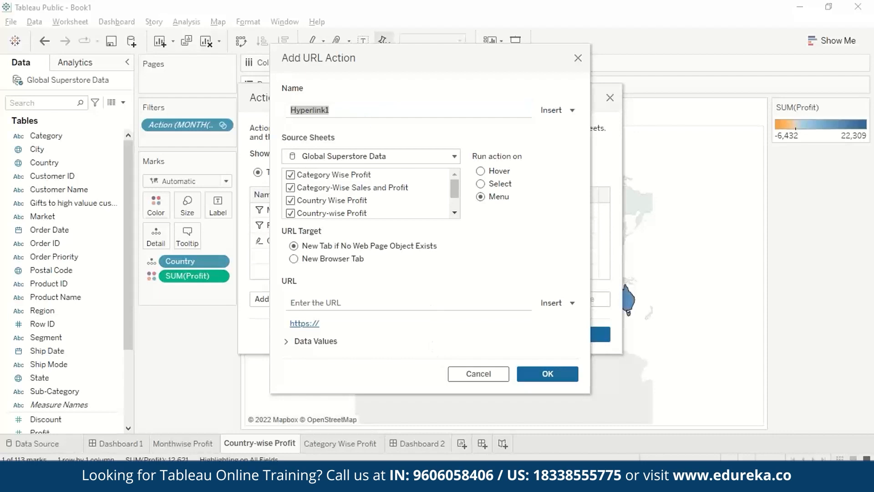
pyautogui.click(381, 110)
pyautogui.write('Country D')
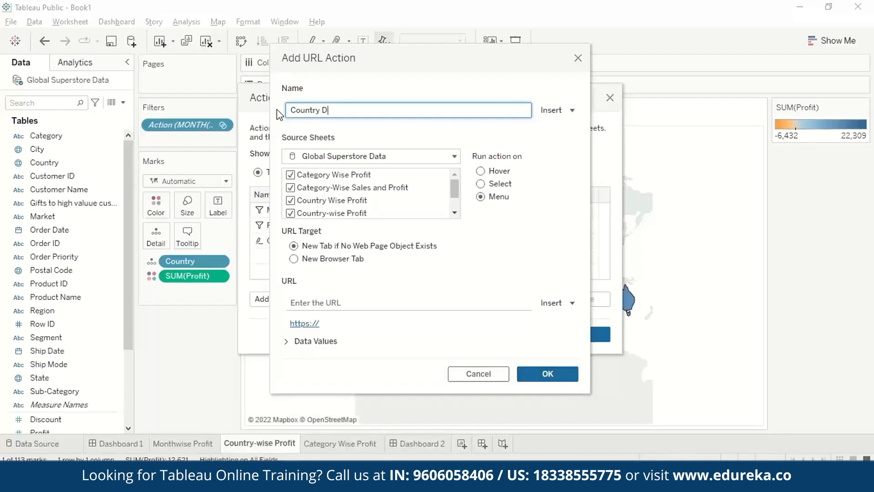
pyautogui.write('etails')
# Set the Country Details action to run on Select and open its URL in a new browser tab
pyautogui.click(481, 184)
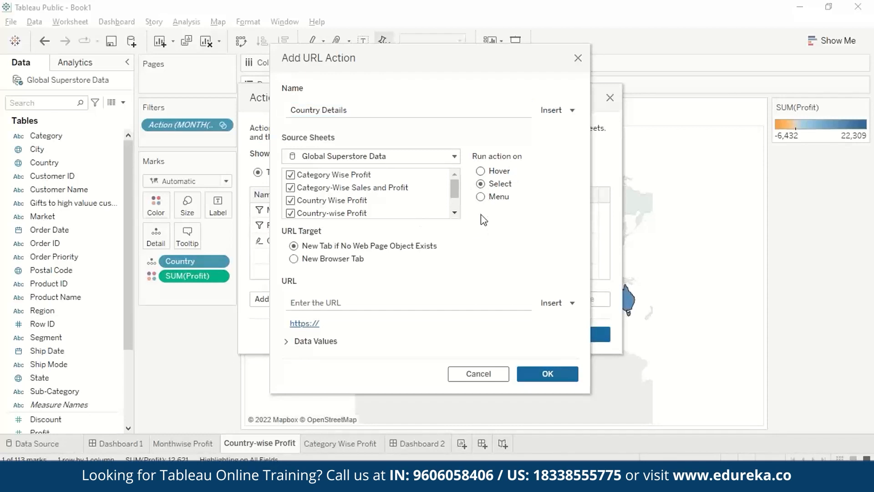
pyautogui.click(294, 259)
pyautogui.click(344, 308)
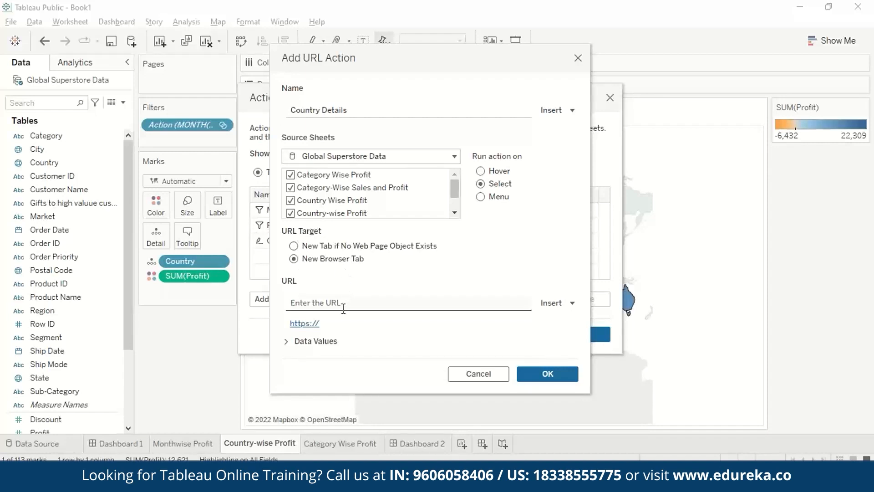
pyautogui.click(359, 301)
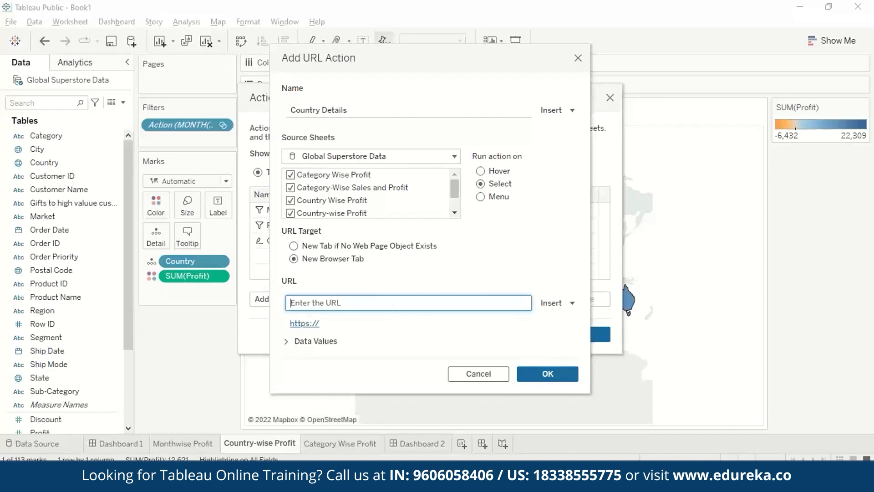
# Switch to the Chrome browser and open the Wikipedia article on India in a new tab
pyautogui.click(423, 478)
pyautogui.moveTo(536, 424)
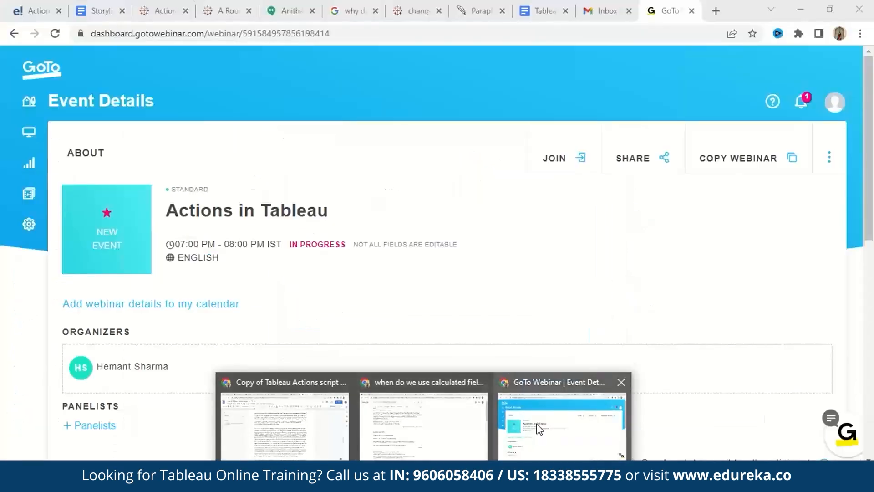
pyautogui.click(716, 11)
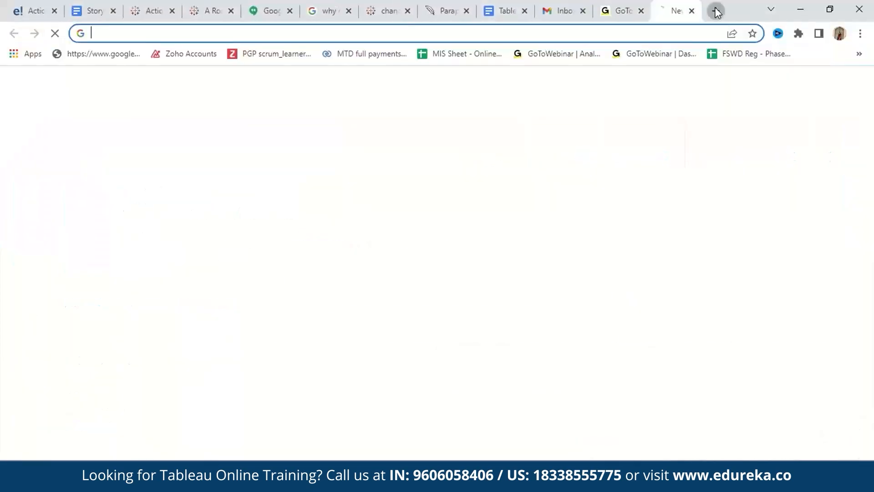
pyautogui.write('wikipedia.org/wiki/India')
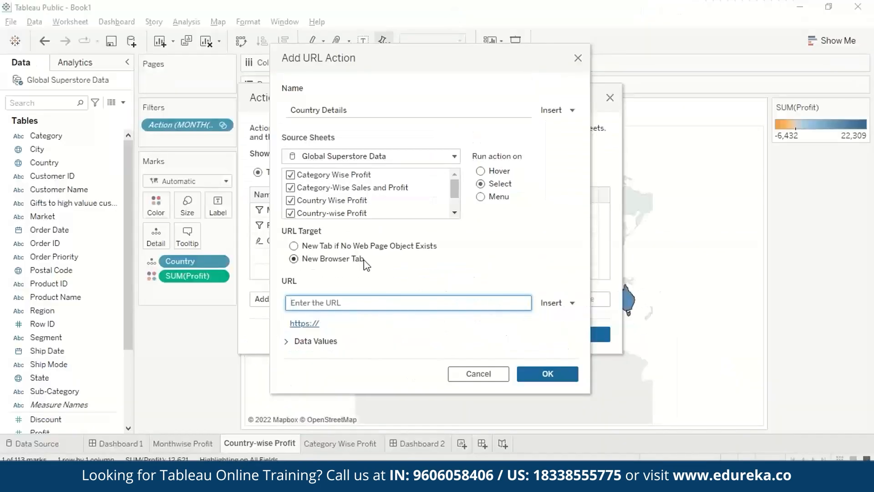
pyautogui.write('https://en.wikipedia.org/wiki/I')
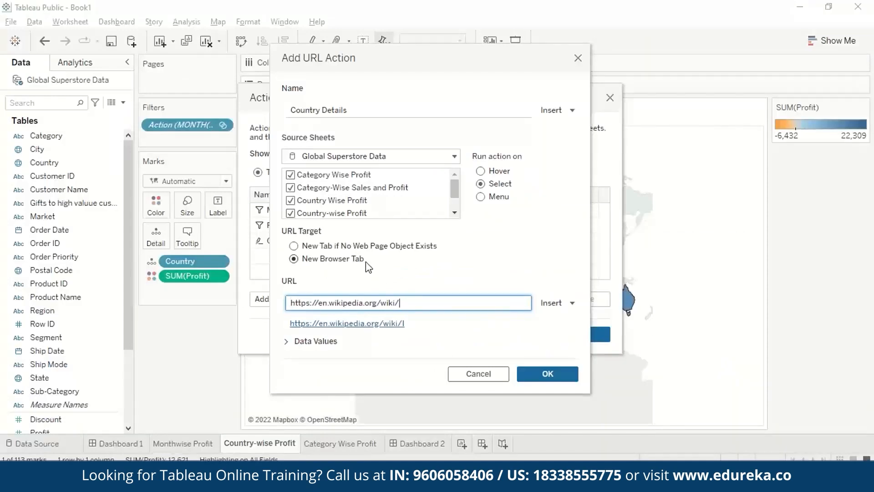
pyautogui.click(554, 304)
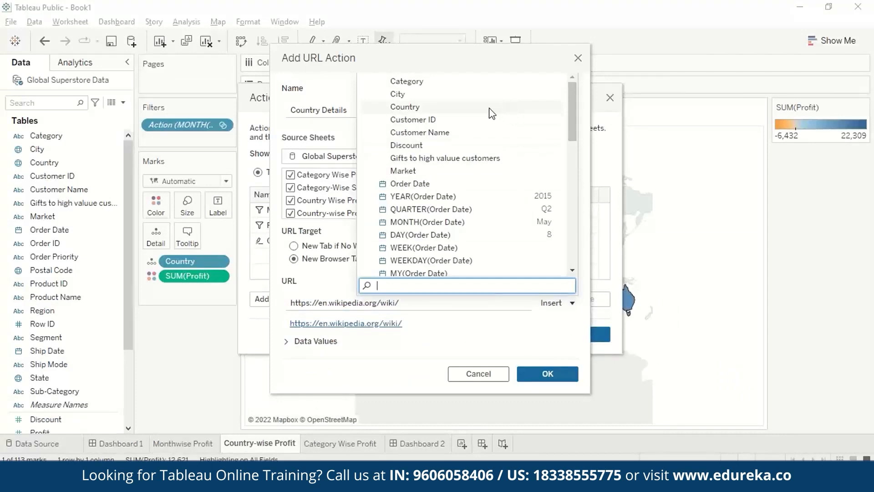
pyautogui.click(490, 108)
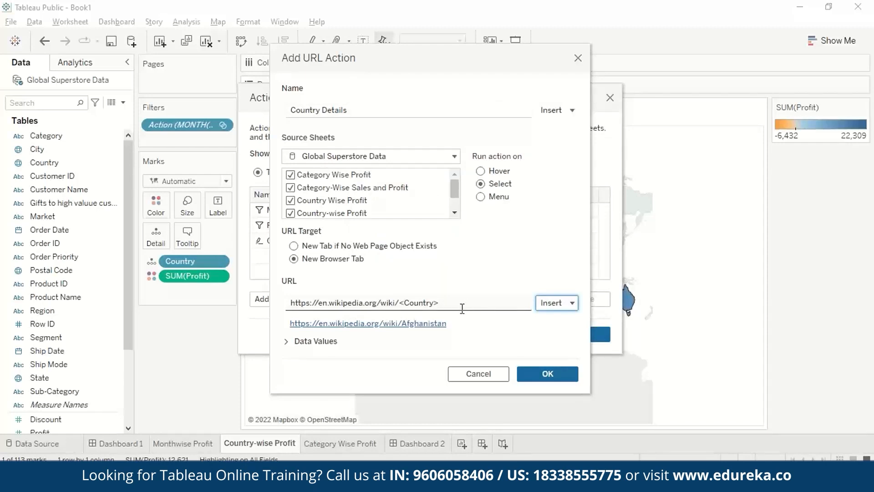
pyautogui.click(546, 372)
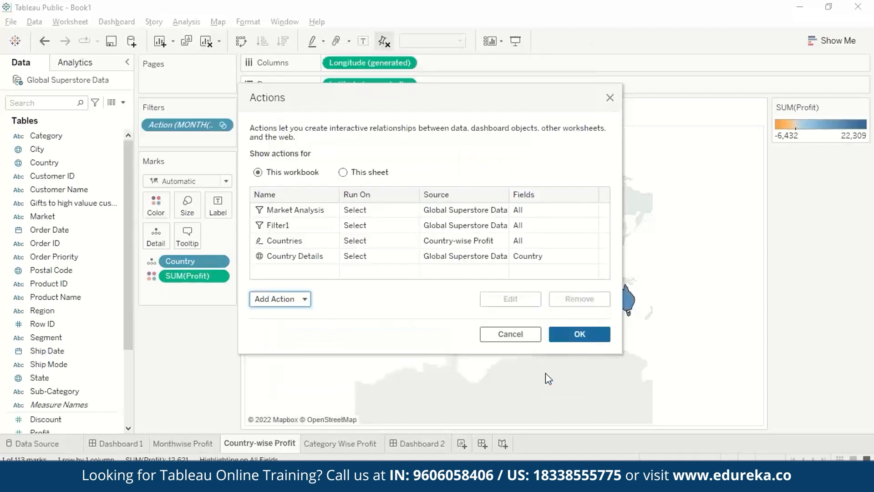
pyautogui.click(570, 340)
# Test the Country Details action by selecting China on Dashboard 2's map, and close the Wikipedia page it opens
pyautogui.click(412, 443)
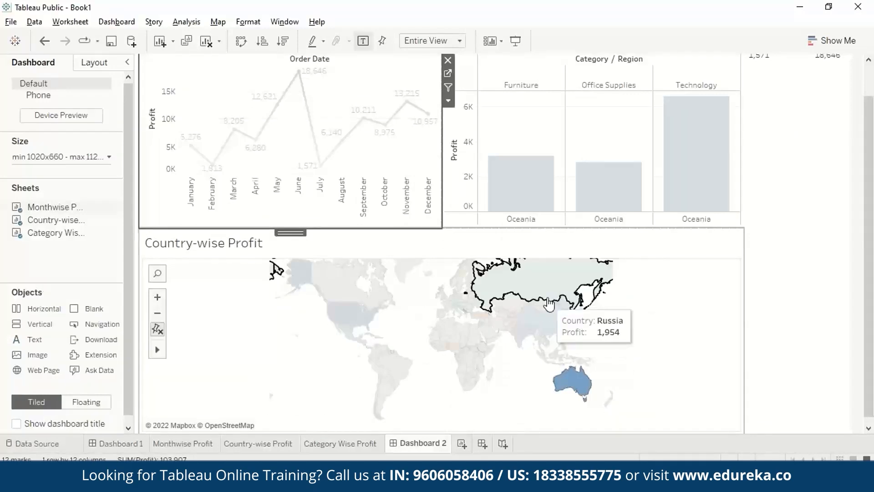
pyautogui.click(548, 316)
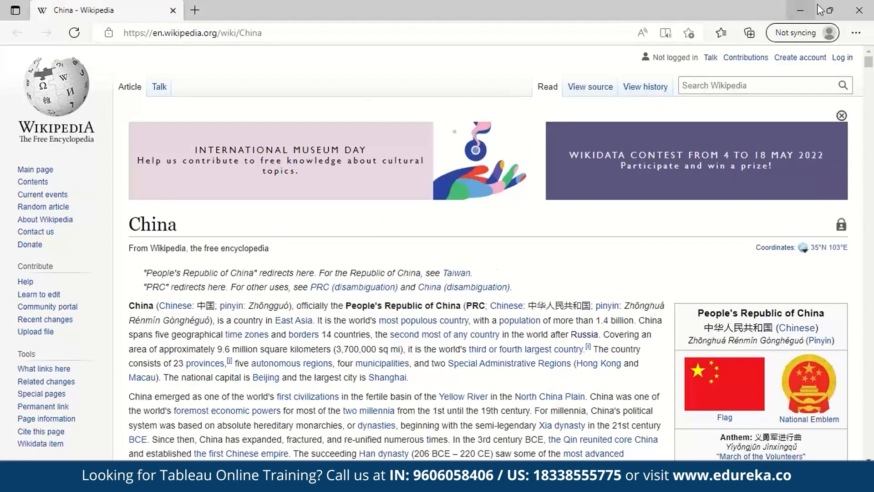
pyautogui.click(859, 10)
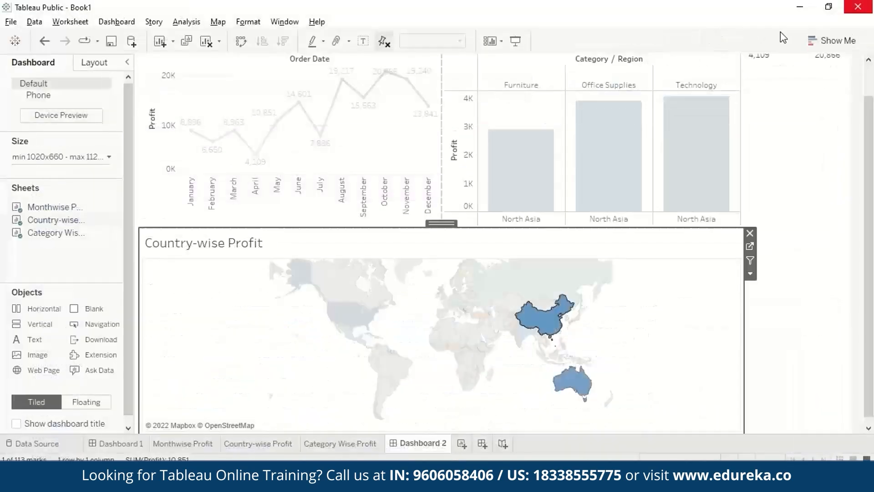
pyautogui.click(743, 221)
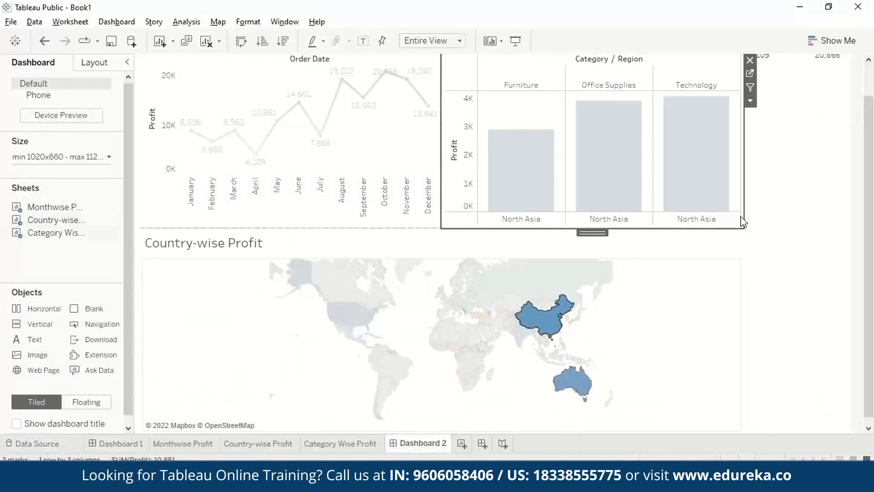
pyautogui.click(682, 254)
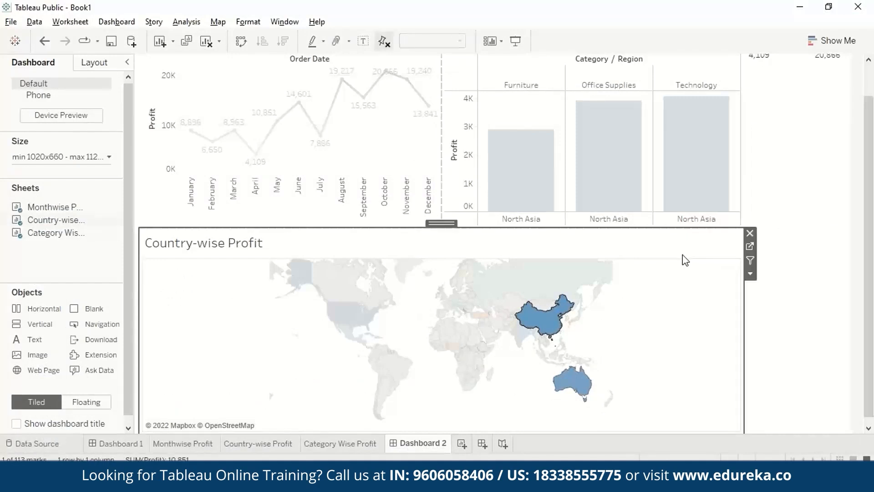